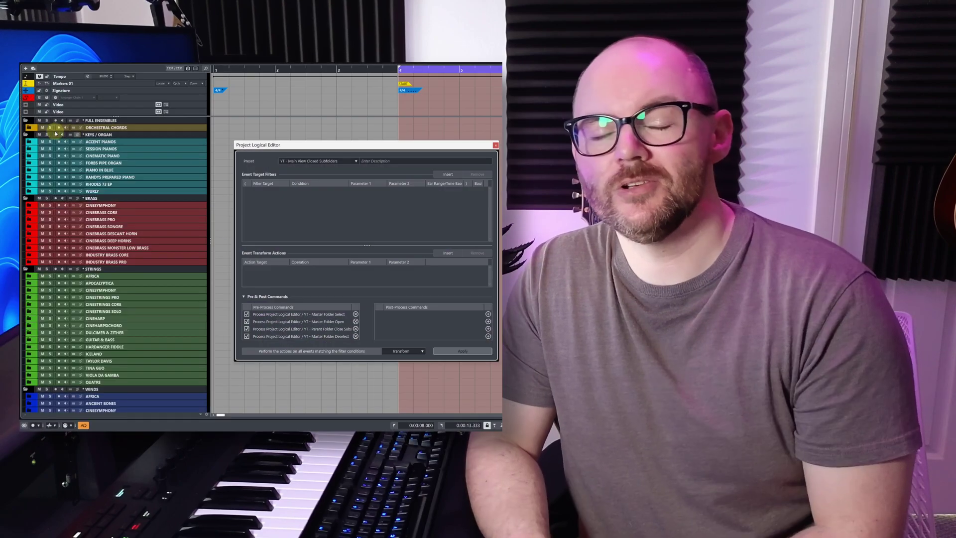
Expand several instrument and piano folders, then run the close-folder macro to collapse them again
click(30, 163)
click(29, 247)
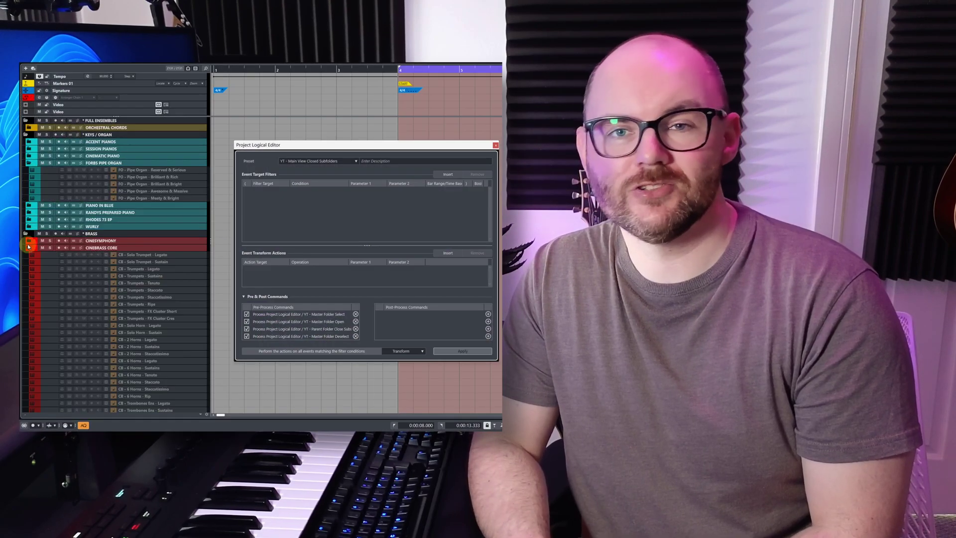
click(29, 240)
click(462, 350)
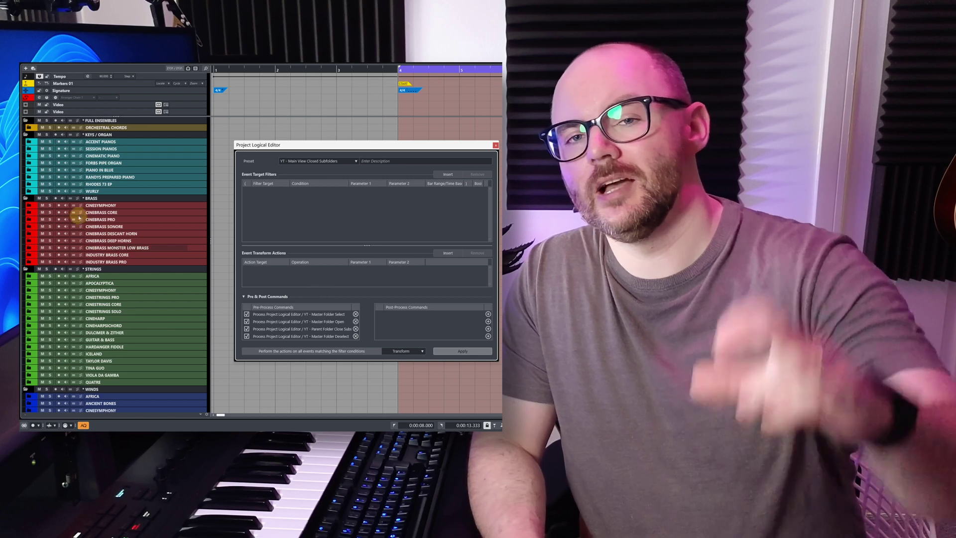
click(36, 180)
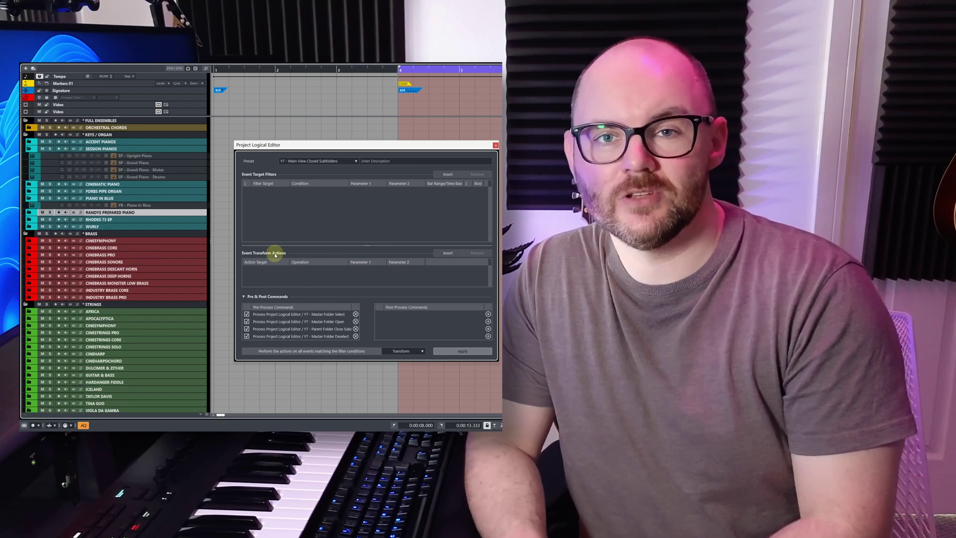
click(451, 350)
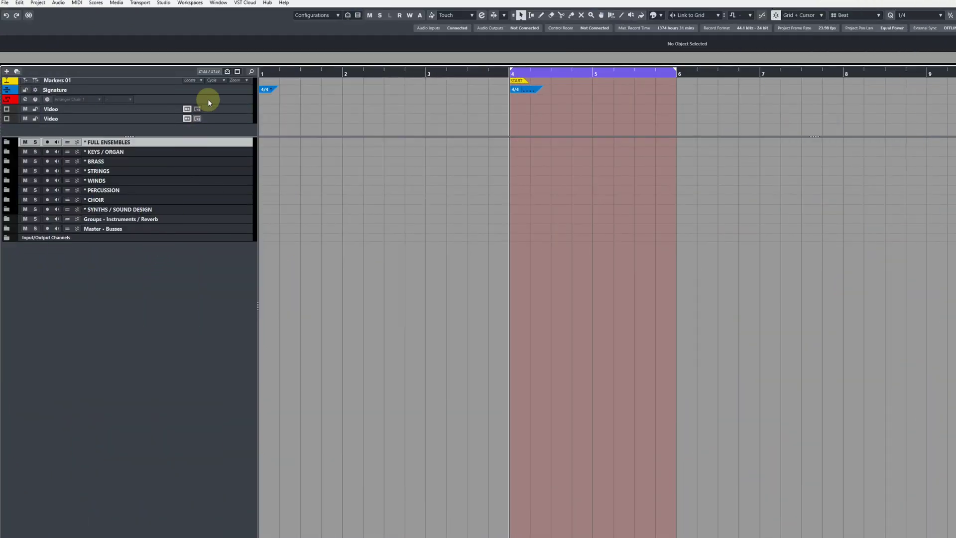
Open the Project Logical Editor from the track visibility menu and select the FULL ENSEMBLES folder
click(227, 71)
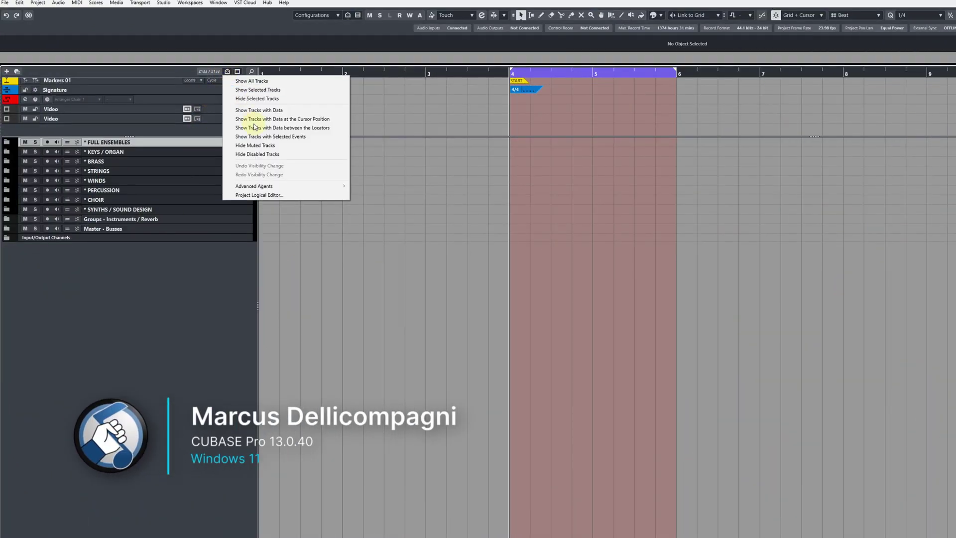
click(279, 195)
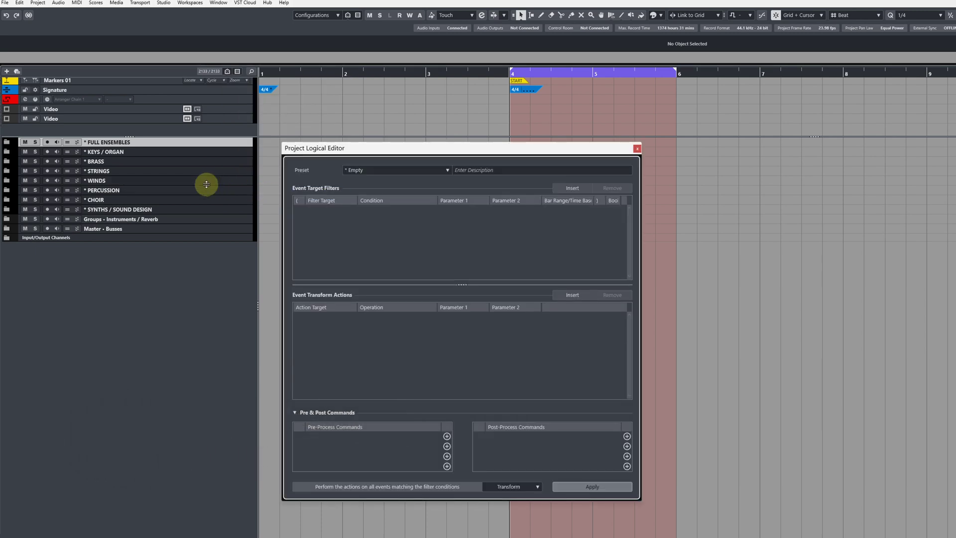
shift+click(181, 209)
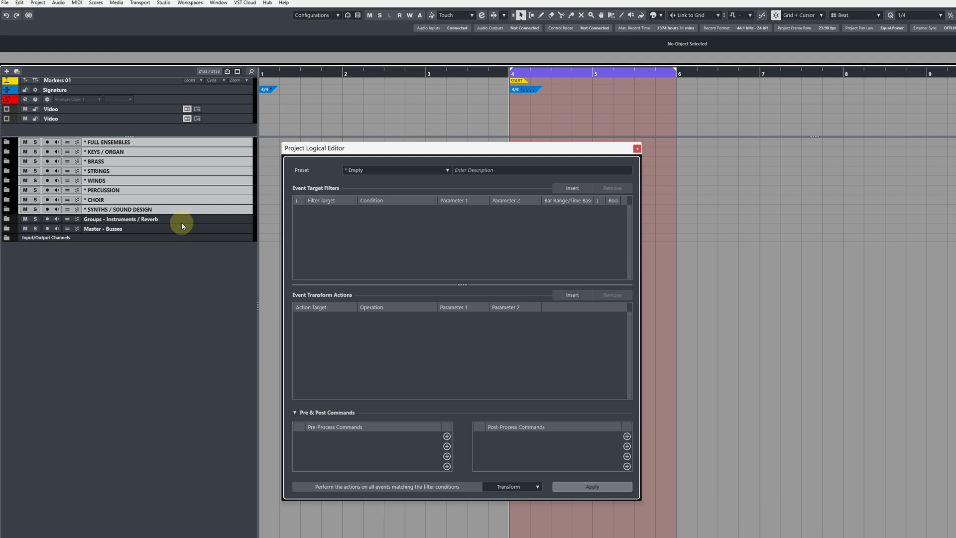
click(189, 141)
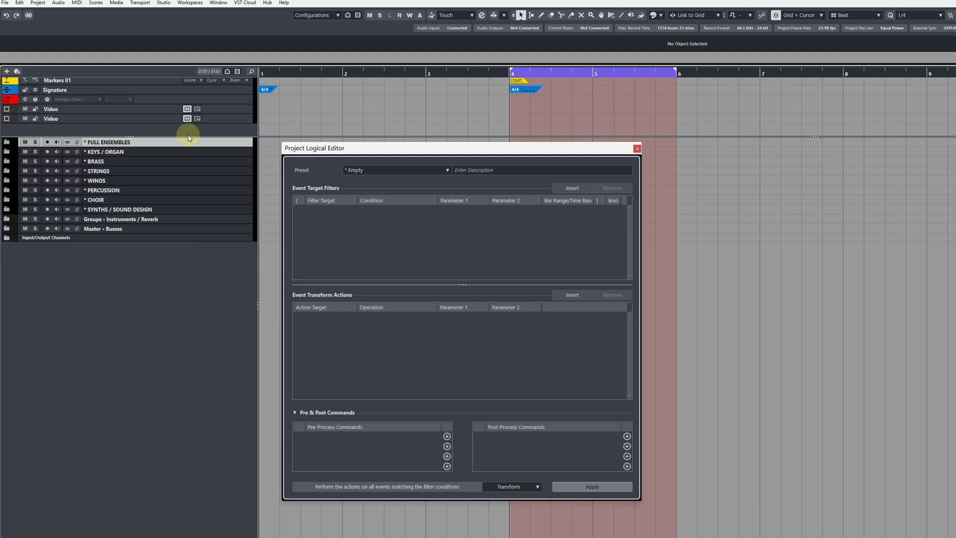
Select folders through STRINGS and WINDS, ending with everything from FULL ENSEMBLES to SYNTHS / SOUND DESIGN
shift+click(188, 208)
drag(188, 208, 176, 143)
click(102, 152)
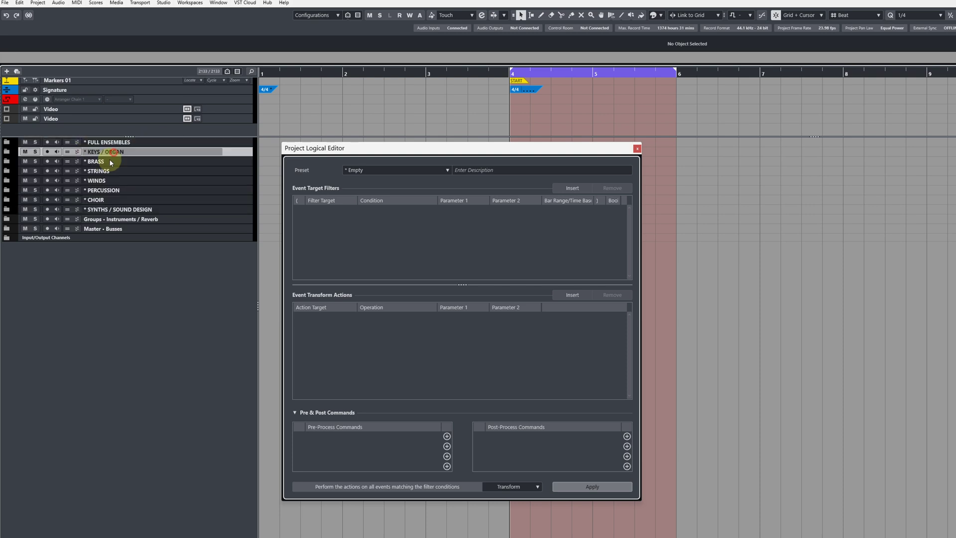
click(106, 160)
click(108, 171)
click(111, 181)
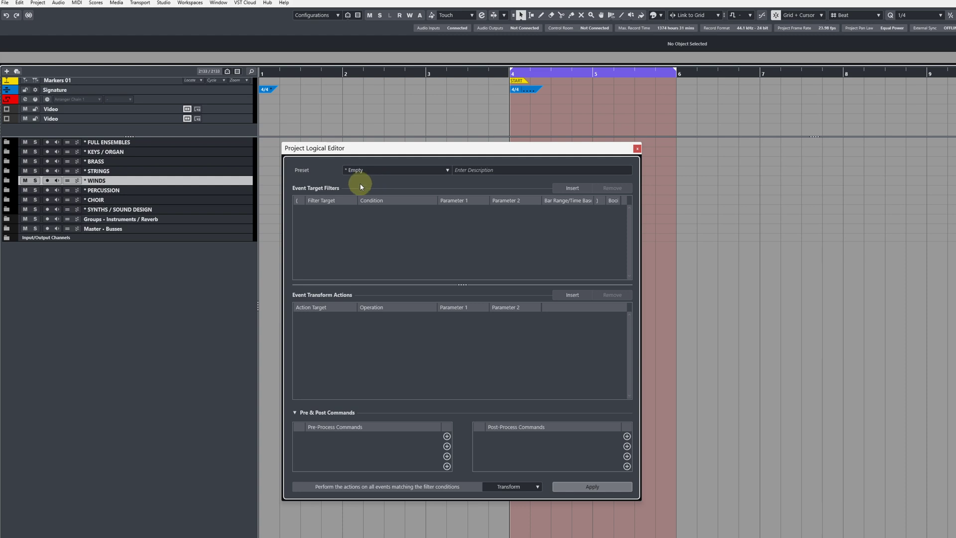
click(351, 271)
click(130, 209)
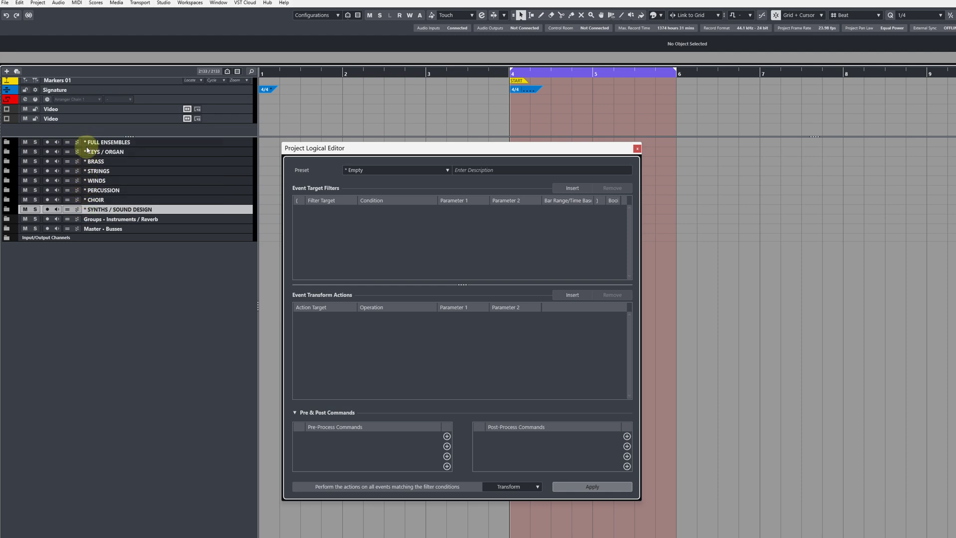
click(130, 143)
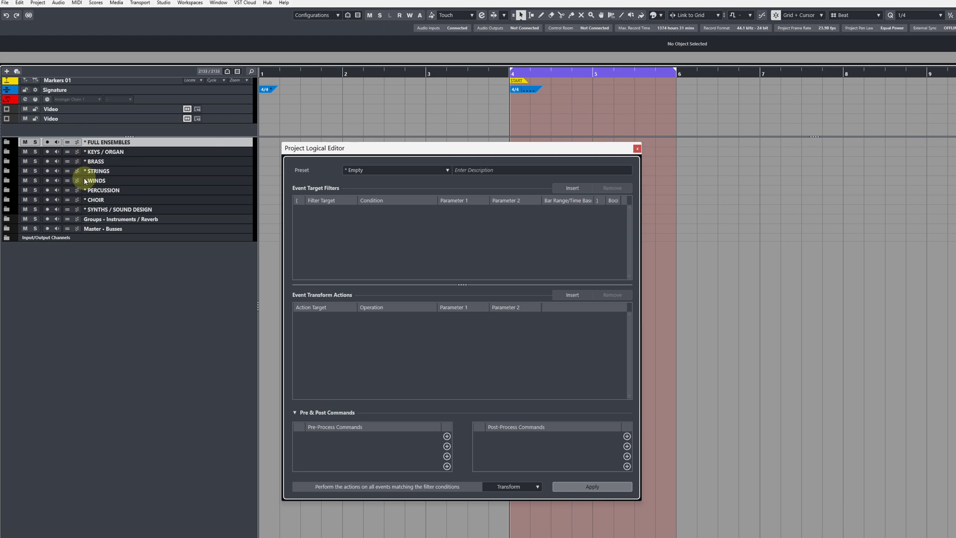
shift+click(149, 209)
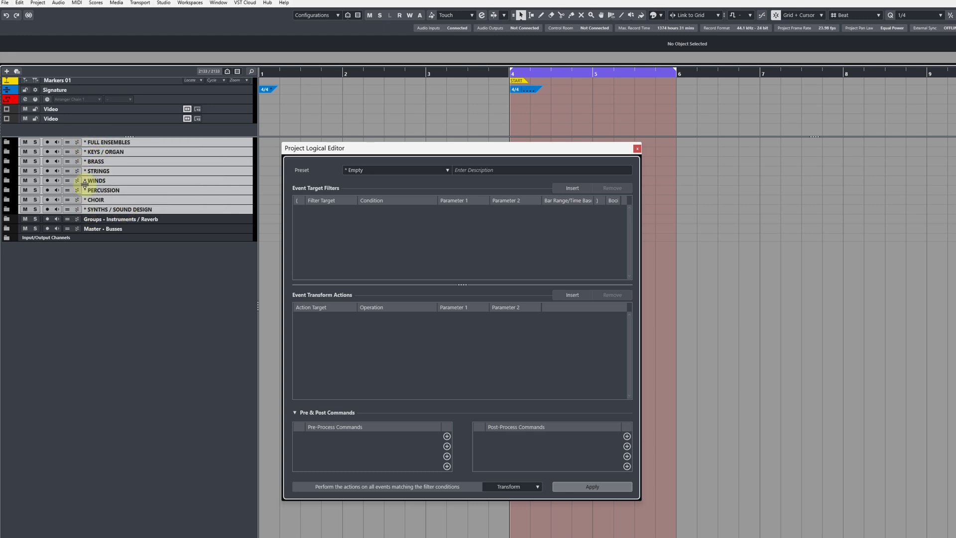
Add two filter rows and set the first to Container Type is Equal Folder Track
click(393, 147)
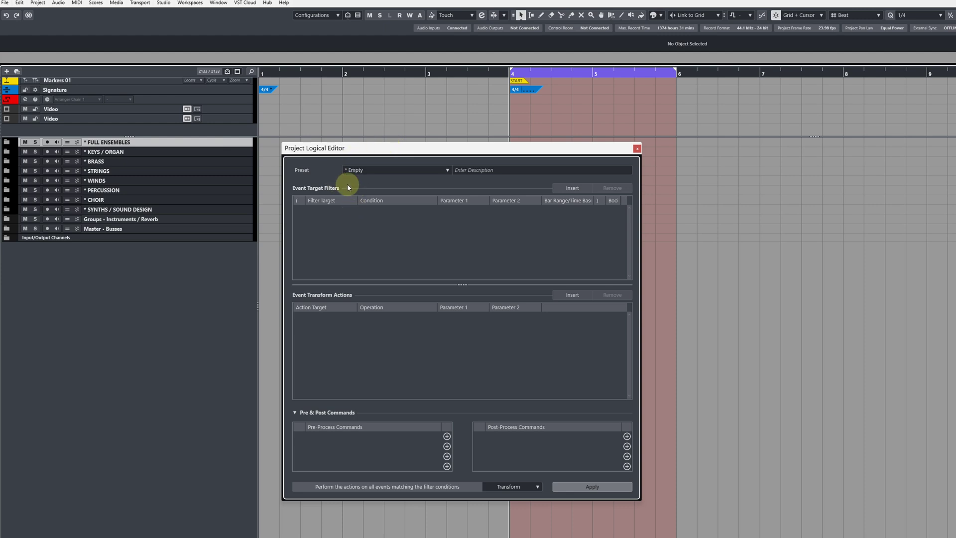
click(570, 189)
click(570, 189)
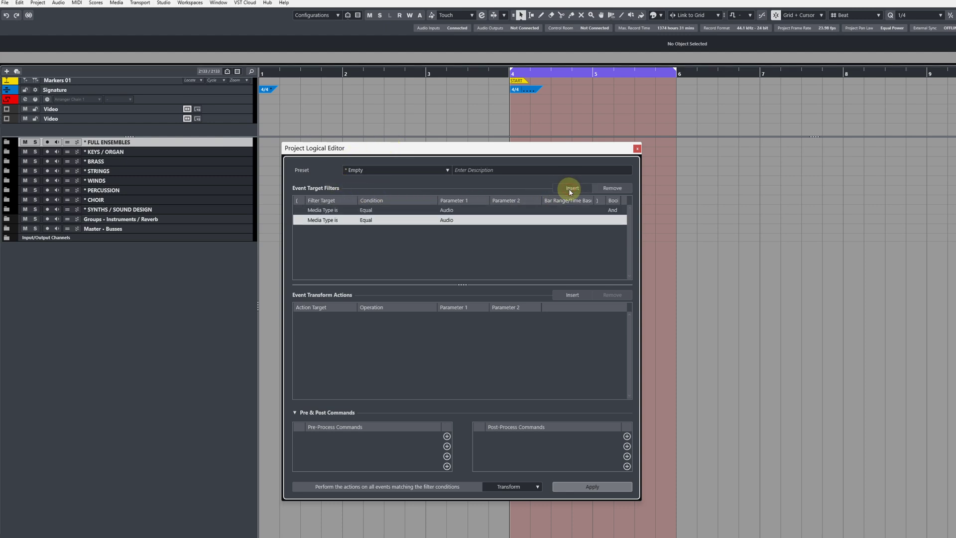
click(321, 210)
click(321, 211)
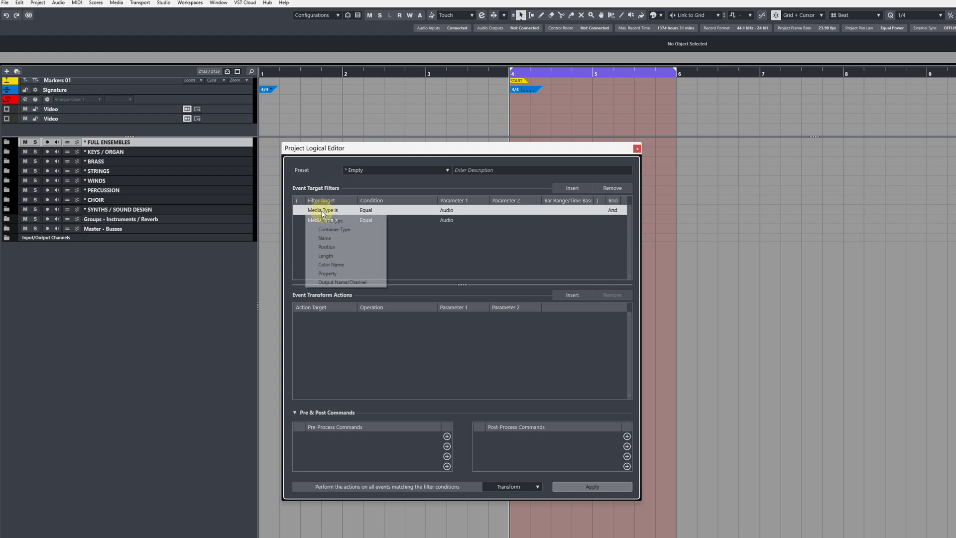
click(360, 229)
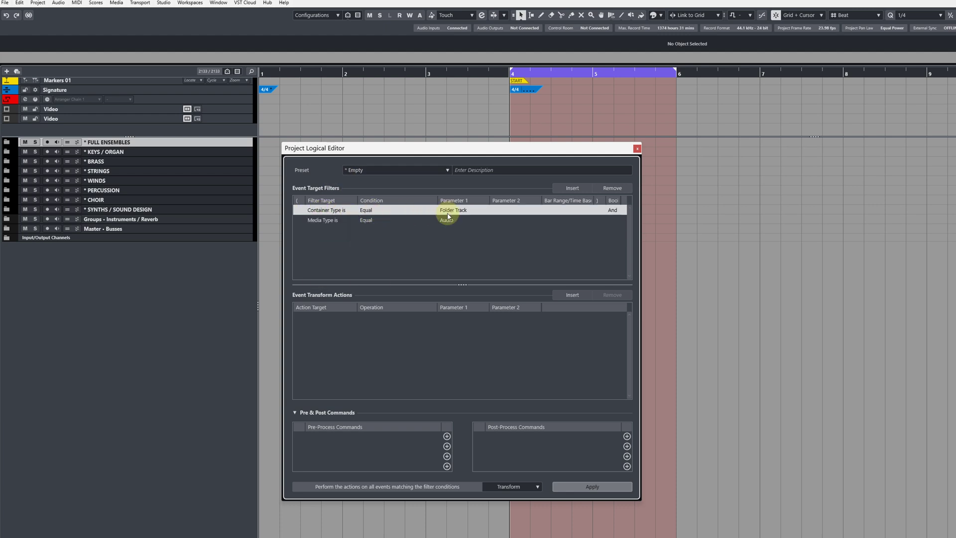
Set the second filter row to Name Contains '*'
click(319, 222)
click(319, 222)
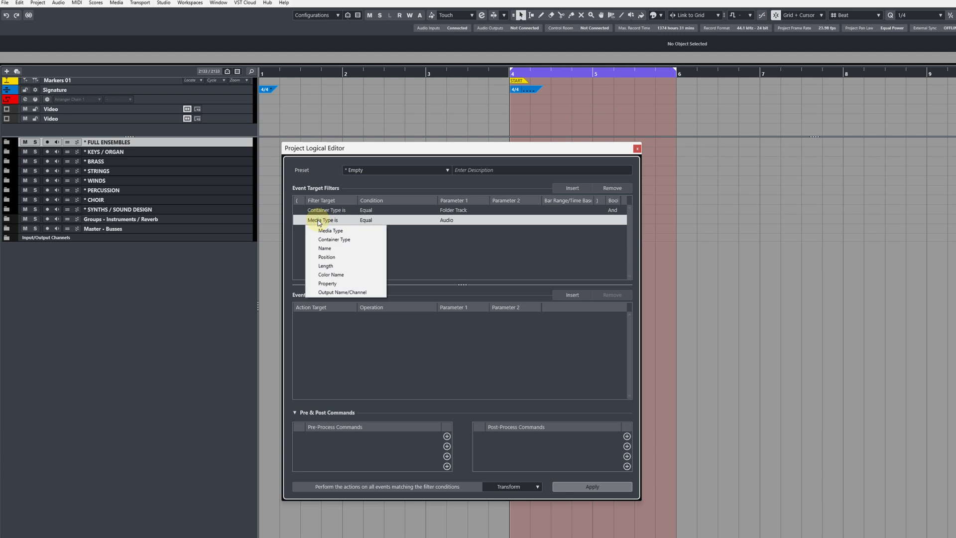
click(343, 248)
click(366, 220)
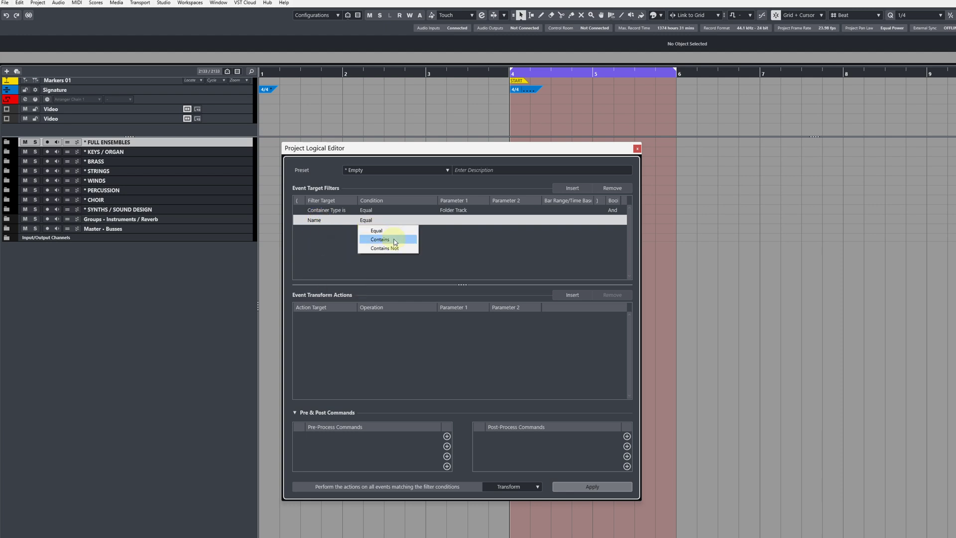
click(395, 240)
click(462, 221)
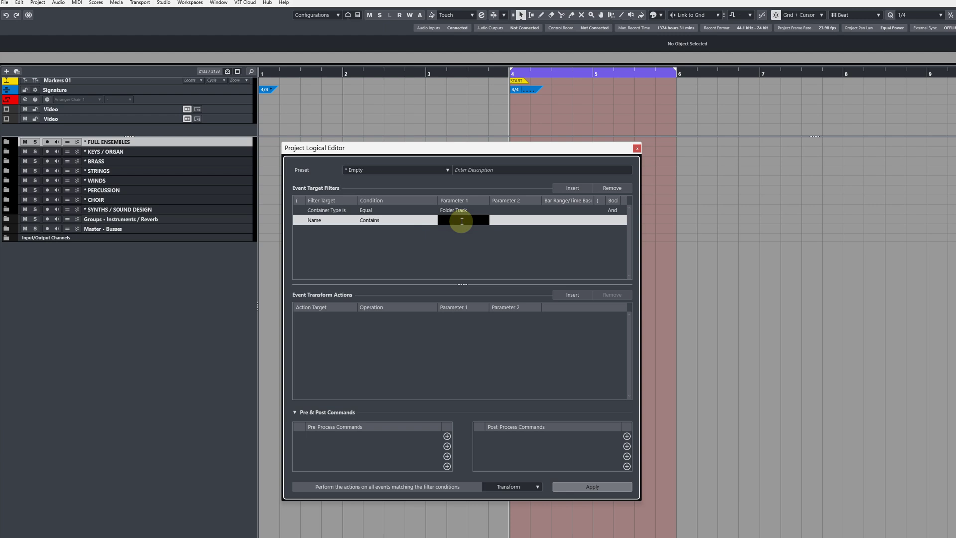
text(*)
key(Return)
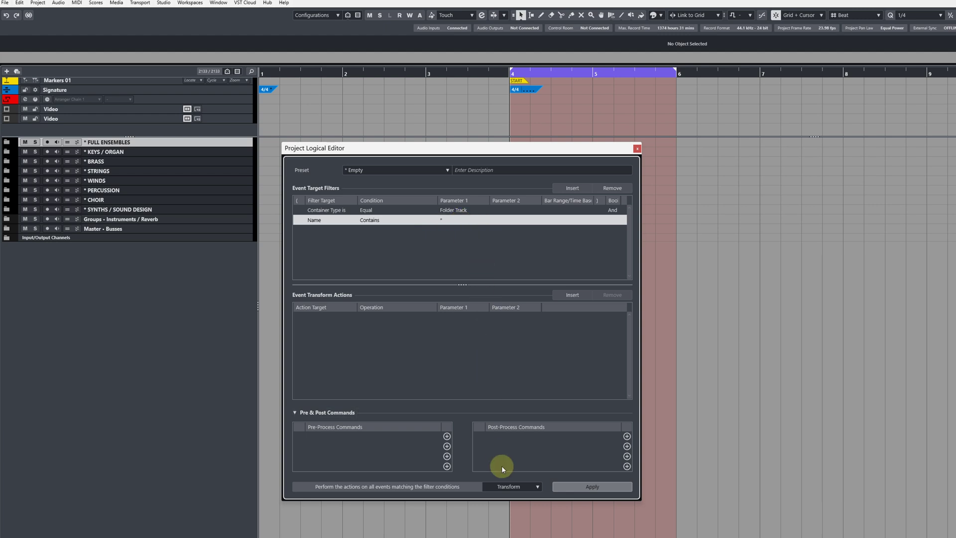
Switch the function to Select and apply it to highlight the starred folders
click(501, 487)
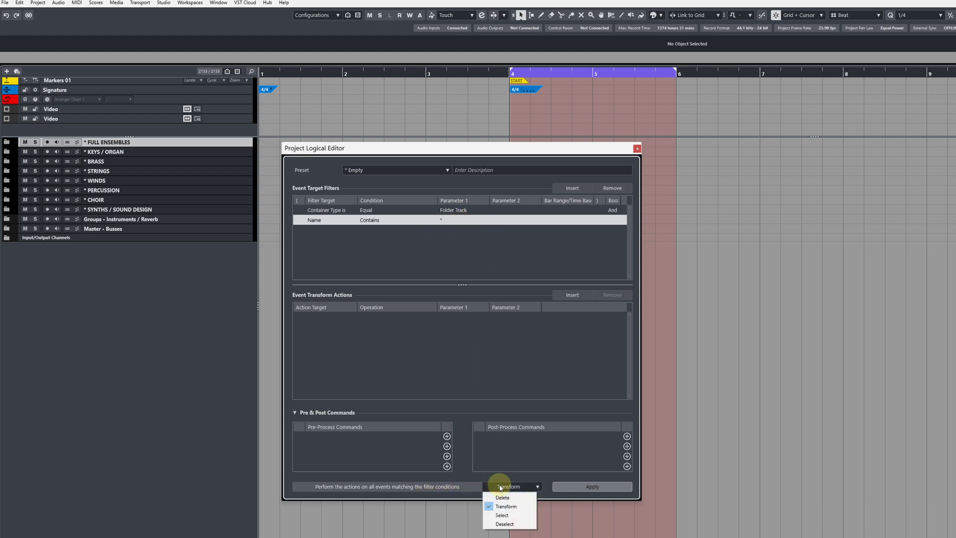
click(503, 515)
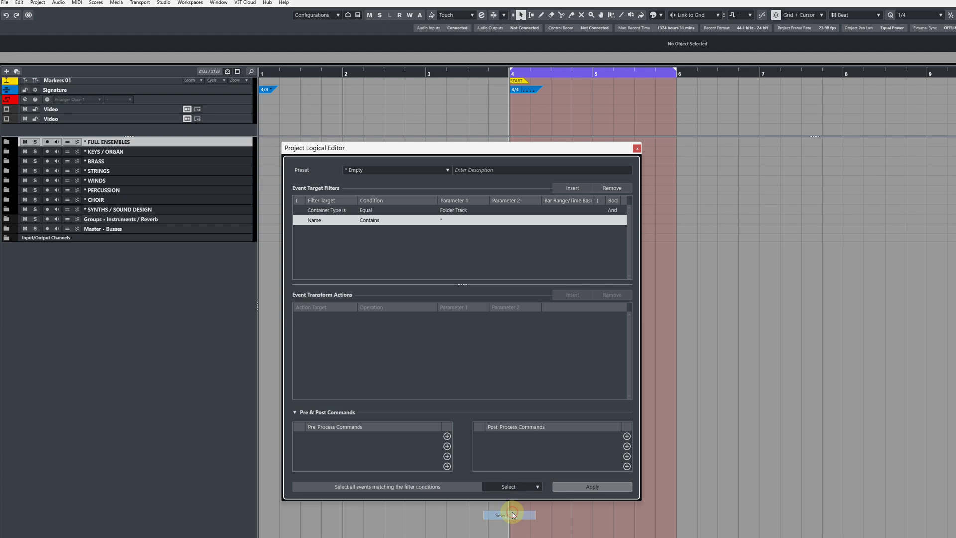
click(595, 487)
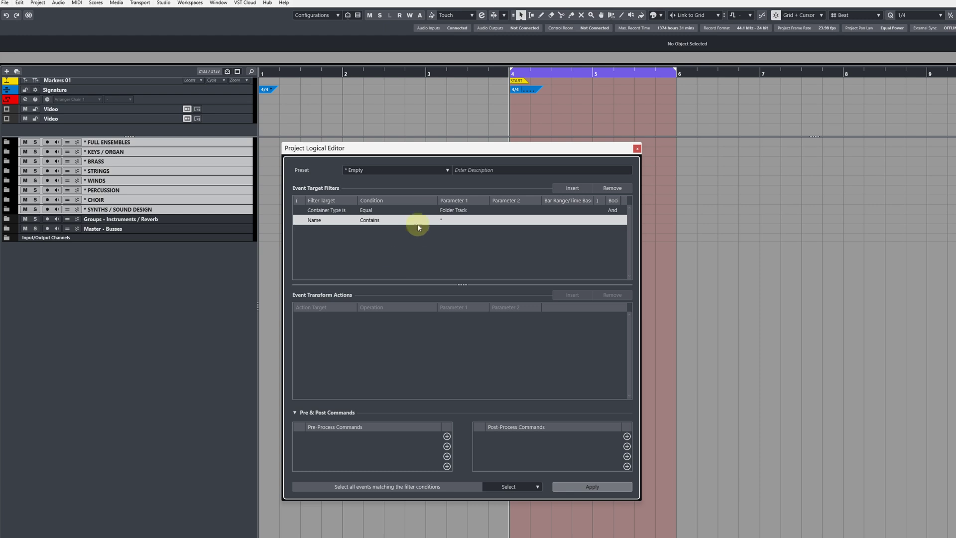
Save the current Select settings as a new preset with a name beginning 'YT'
click(447, 171)
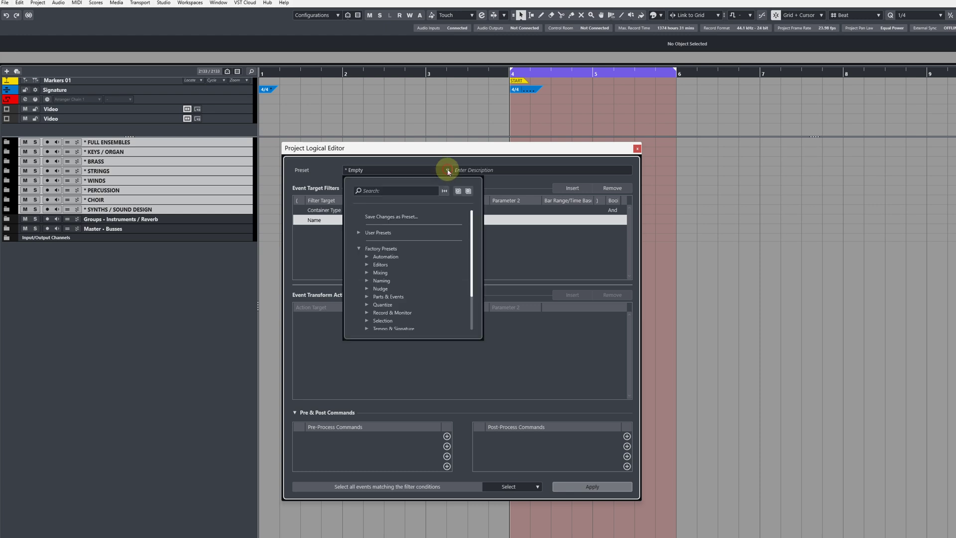
click(396, 217)
click(156, 253)
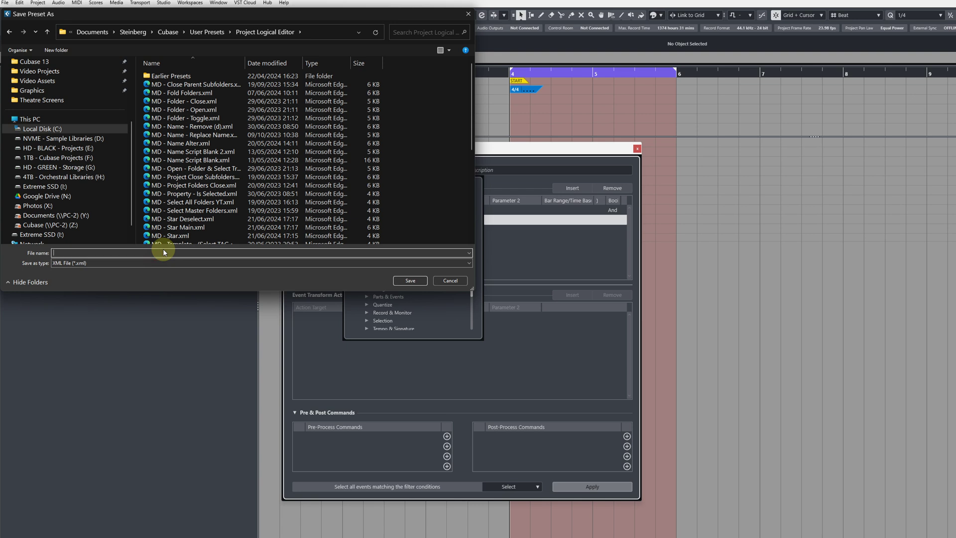
text(YT - Master Folder Select)
click(408, 280)
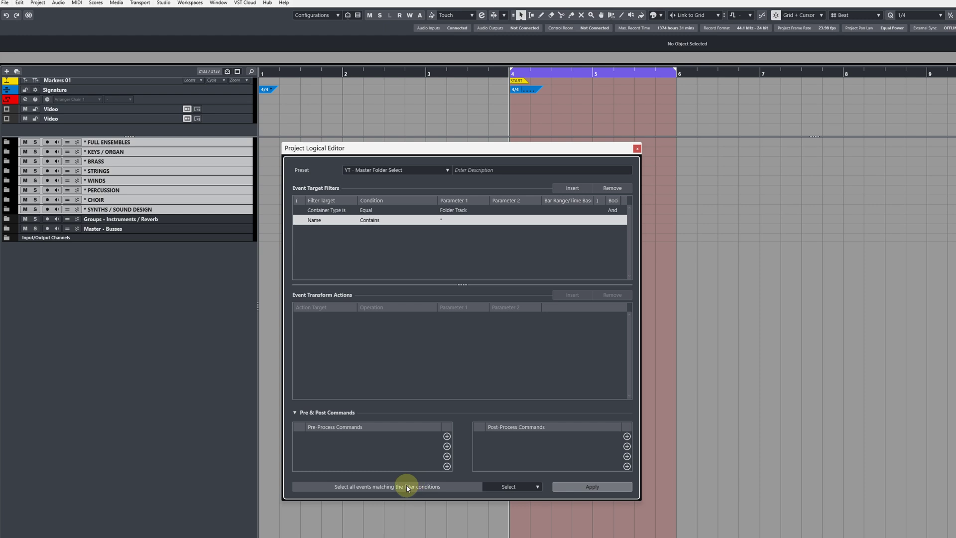
Change the function to Deselect and save it as preset 'YT - Master Folder Deselect'
click(513, 486)
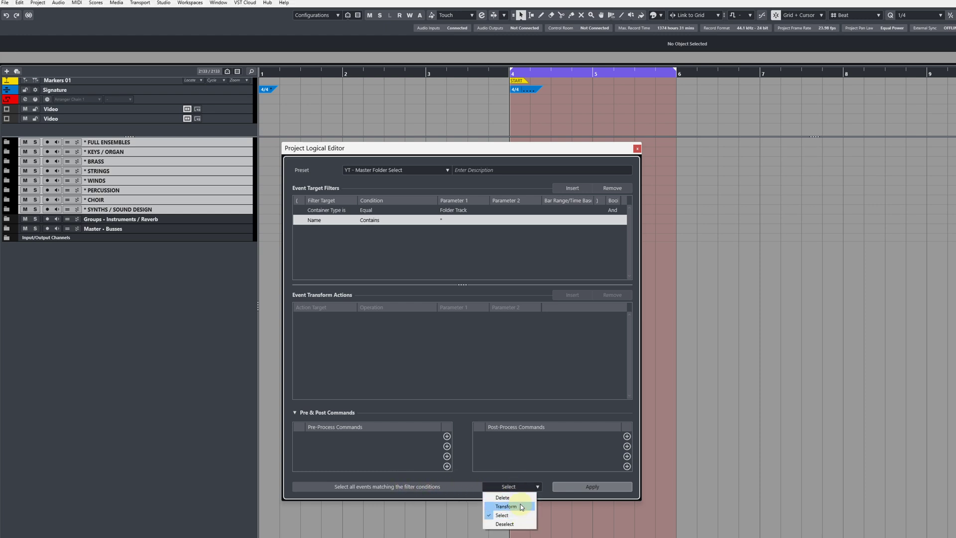
click(522, 525)
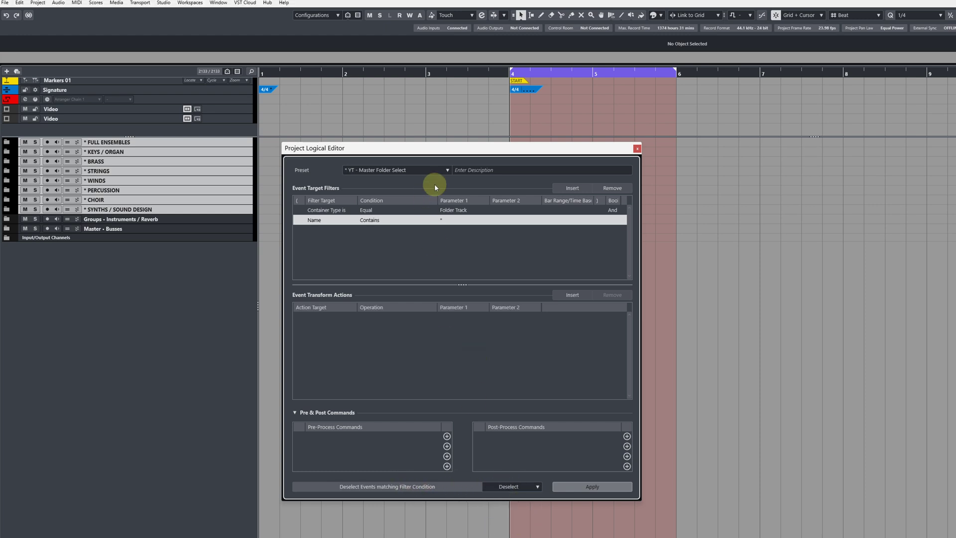
click(447, 170)
click(415, 213)
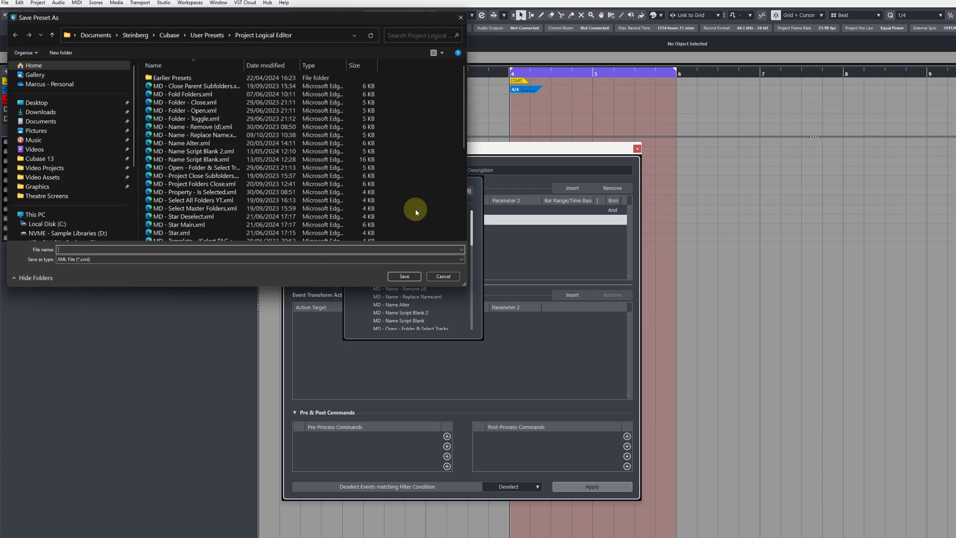
text(YT - Ma)
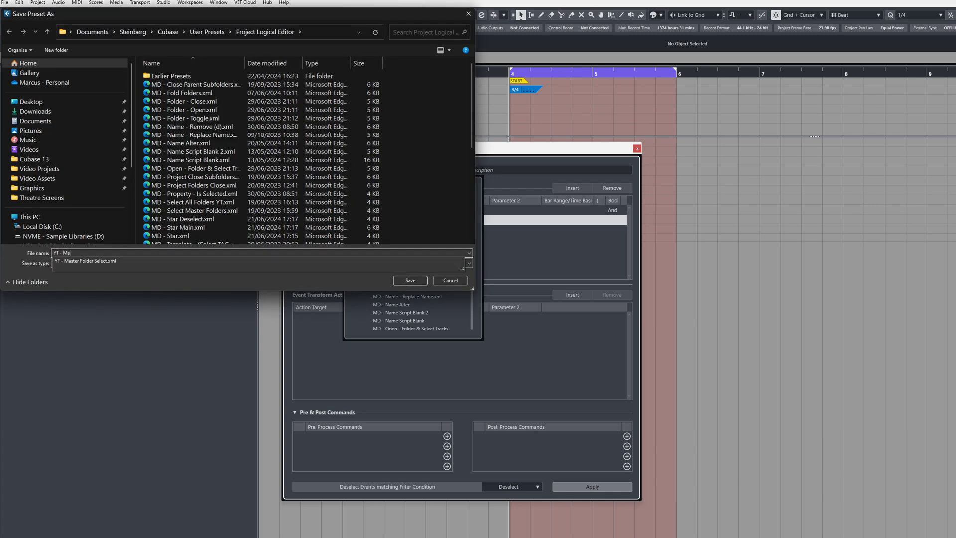
text(ster Folder Deselect)
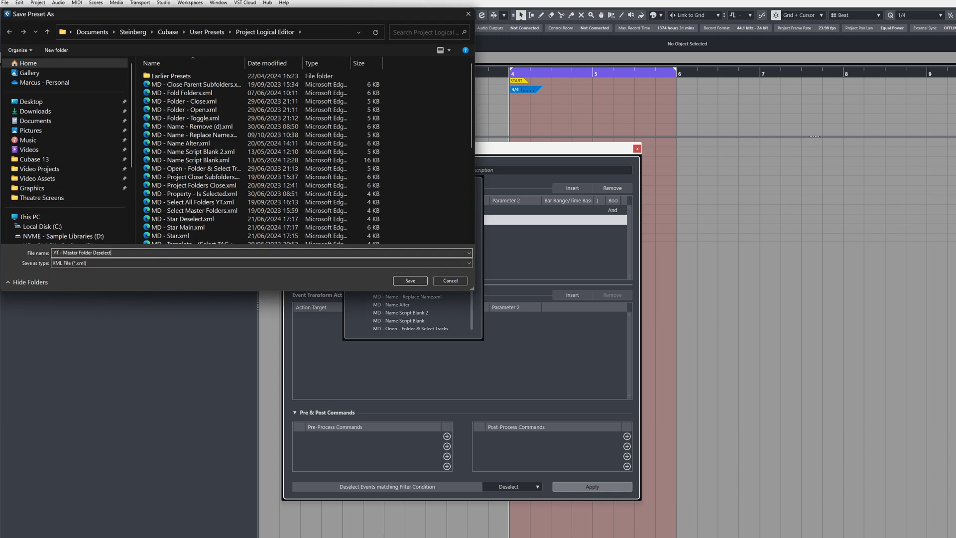
key(Return)
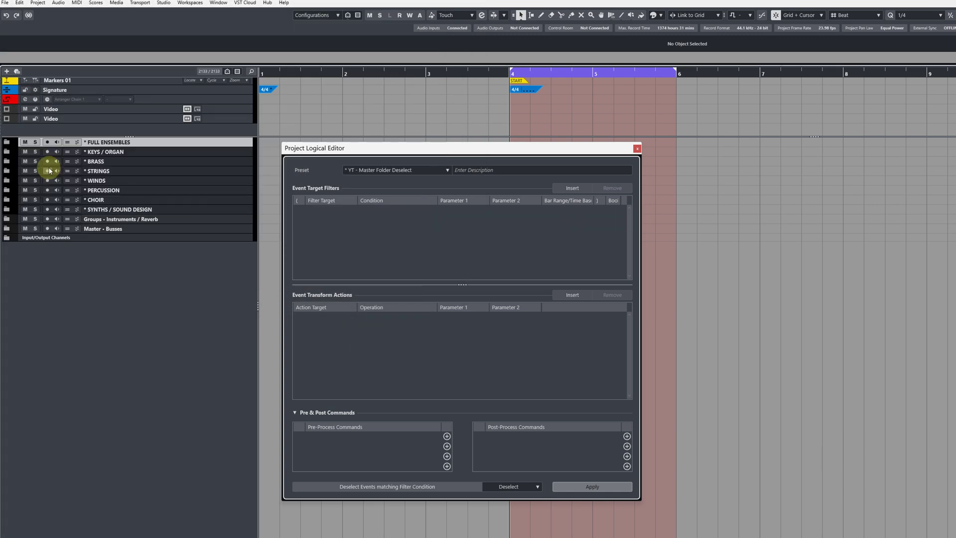
Expand and collapse the FULL ENSEMBLES, KEYS / ORGAN, BRASS, STRINGS and CINEBRASS CORE folders
click(7, 143)
click(7, 161)
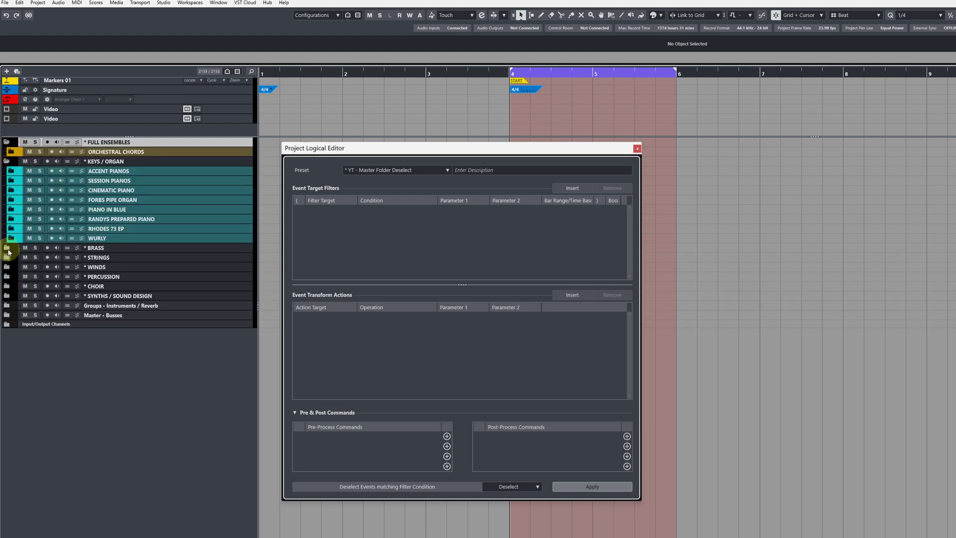
click(8, 248)
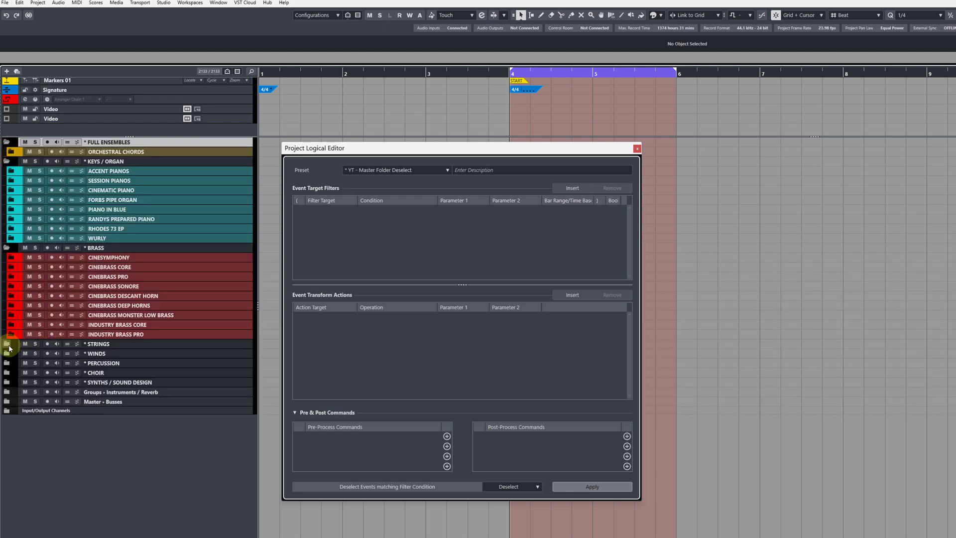
click(7, 343)
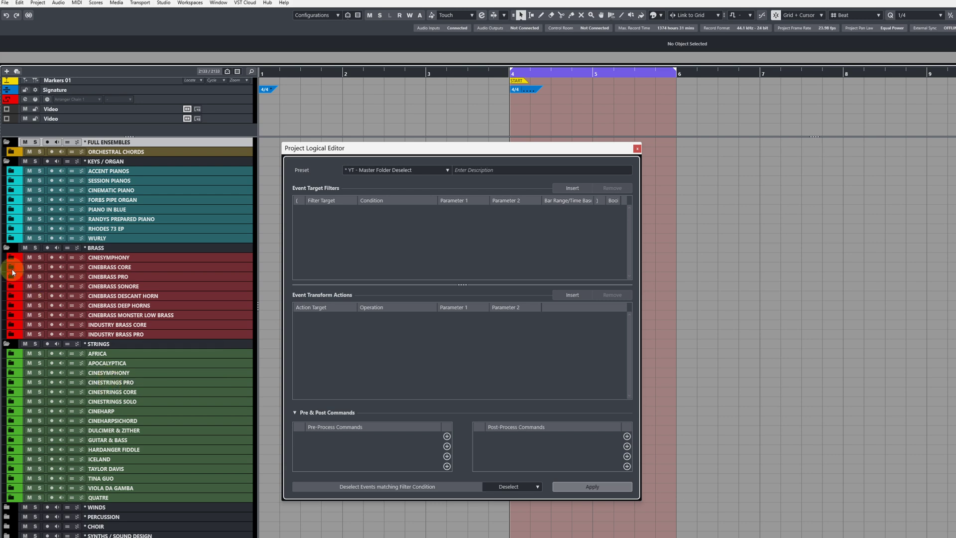
click(11, 268)
click(12, 268)
click(7, 248)
click(7, 162)
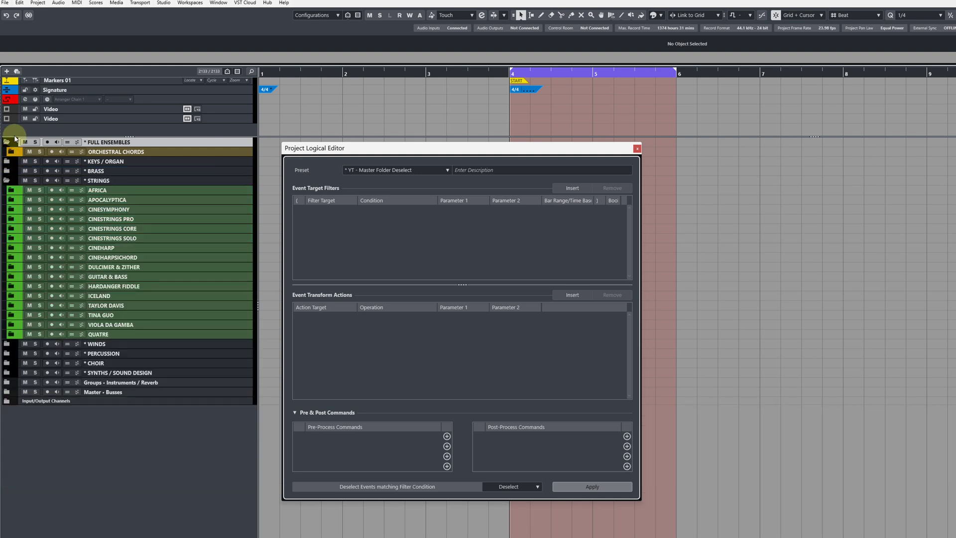
click(7, 142)
click(9, 162)
click(7, 171)
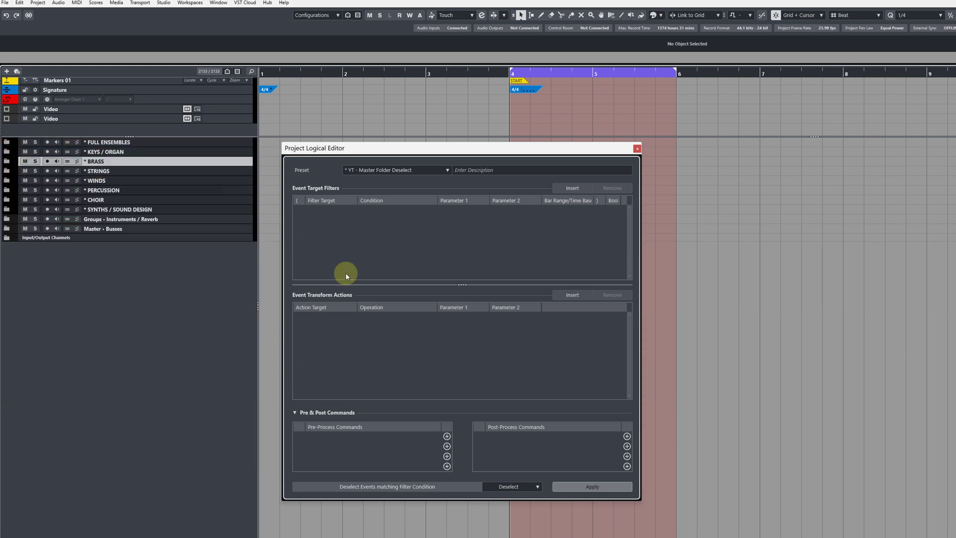
Insert two filter rows and set the first to Container Type is Folder Track
click(573, 188)
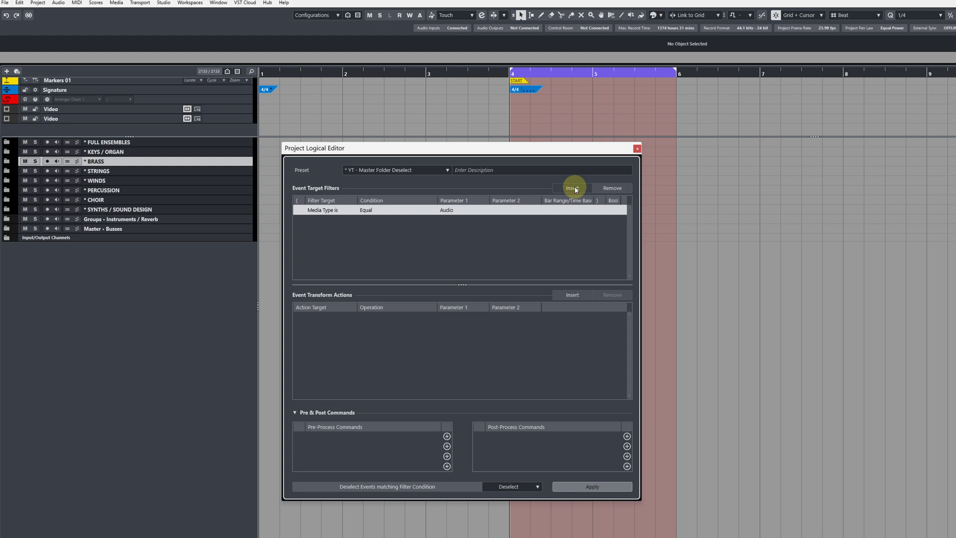
click(573, 188)
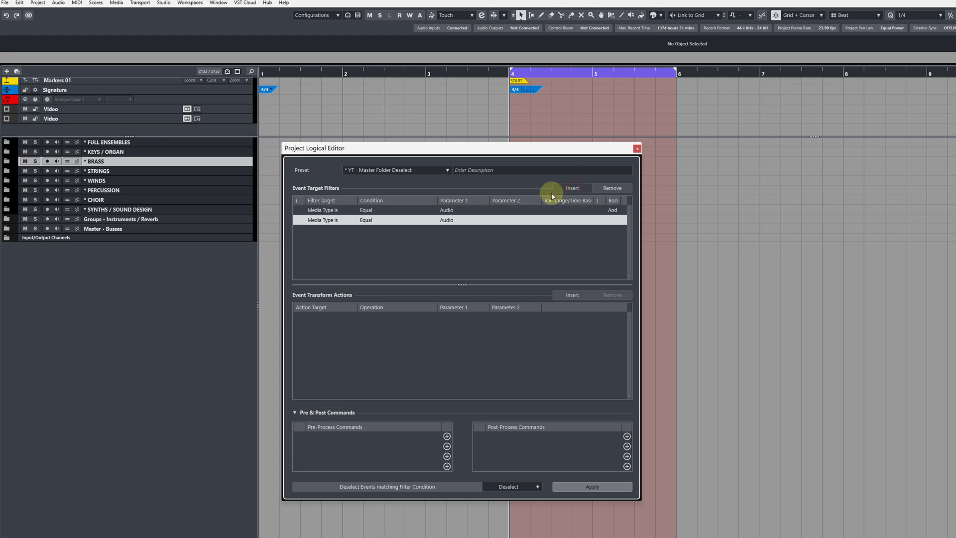
click(322, 210)
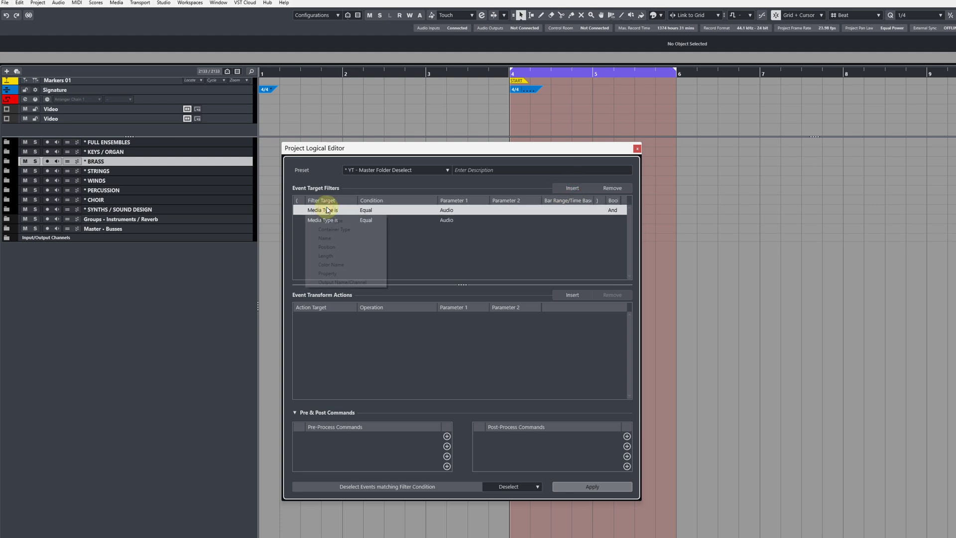
click(347, 230)
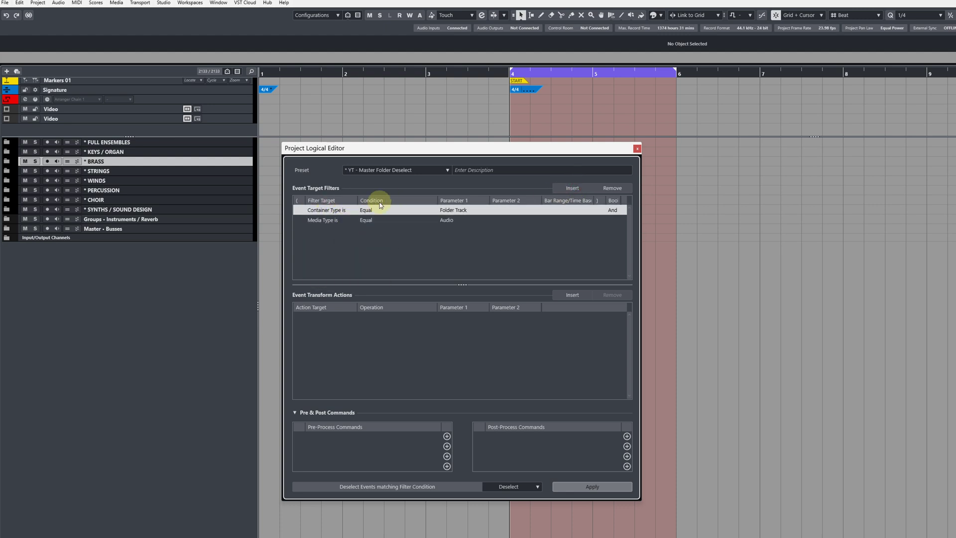
Set the second filter to Property Is Set 'Is Selected' and switch the function to Transform
click(342, 228)
click(330, 220)
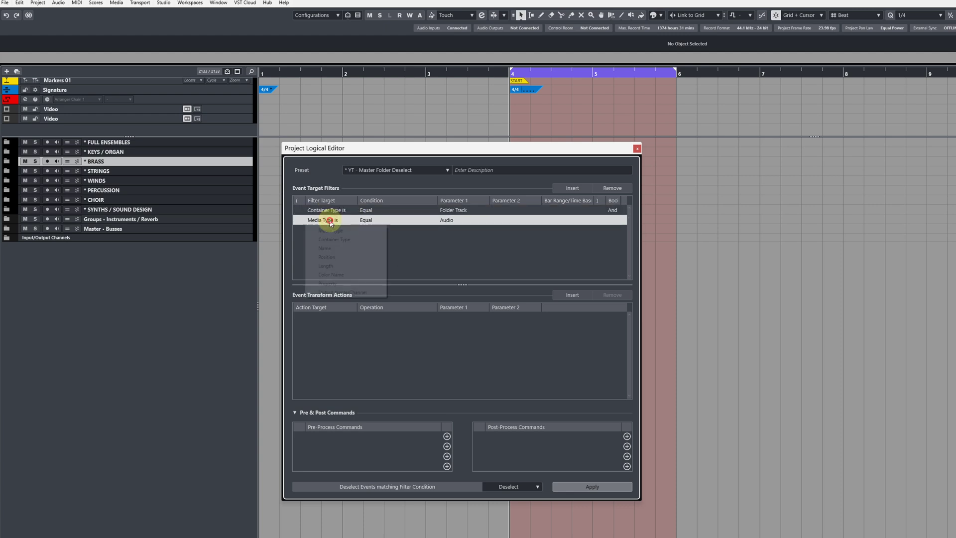
click(361, 286)
click(363, 220)
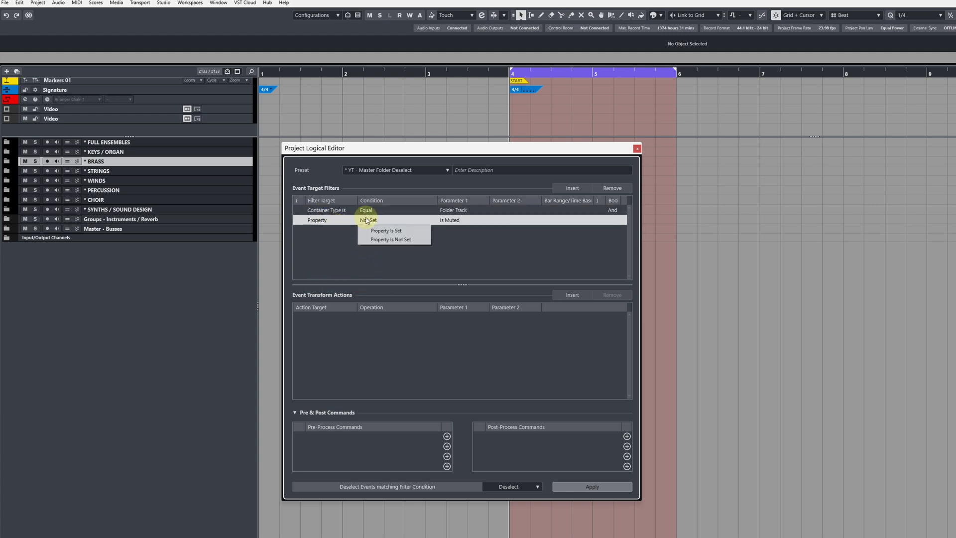
click(374, 231)
click(455, 223)
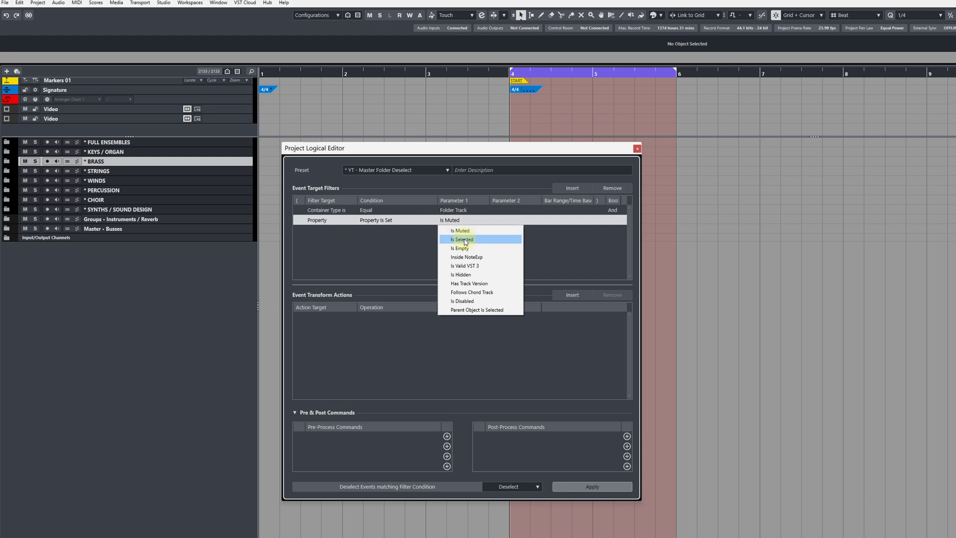
click(464, 240)
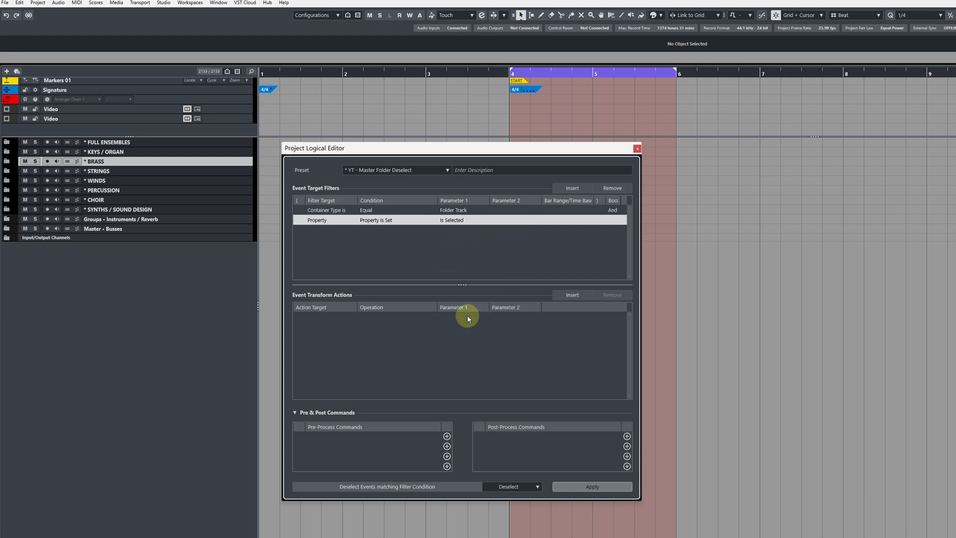
click(497, 487)
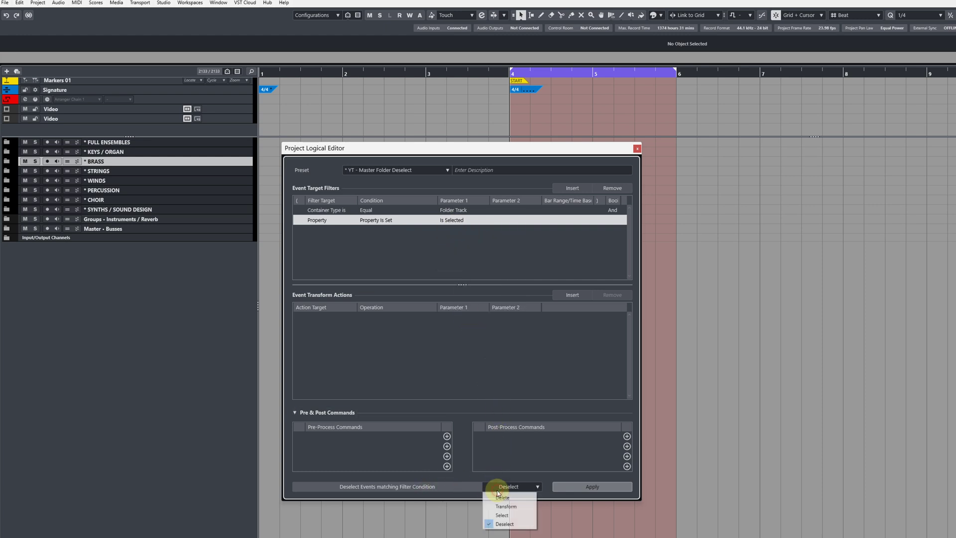
click(505, 505)
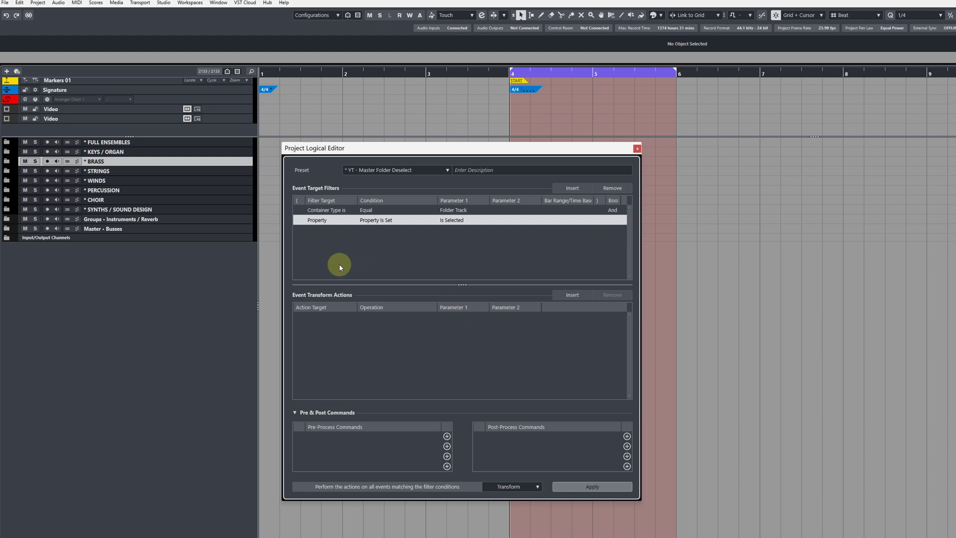
Add a transform action set to Track Operation > Folder > Open
click(567, 295)
click(310, 319)
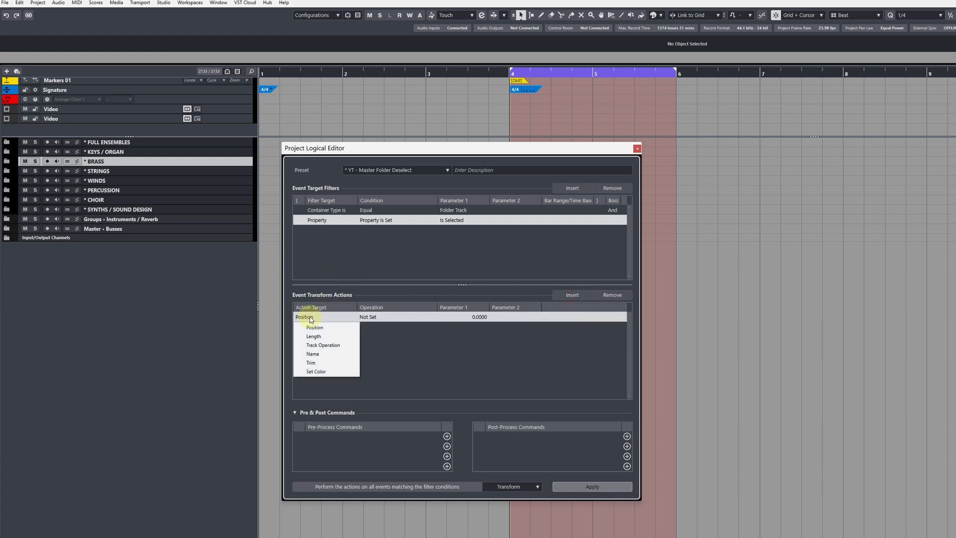
click(332, 344)
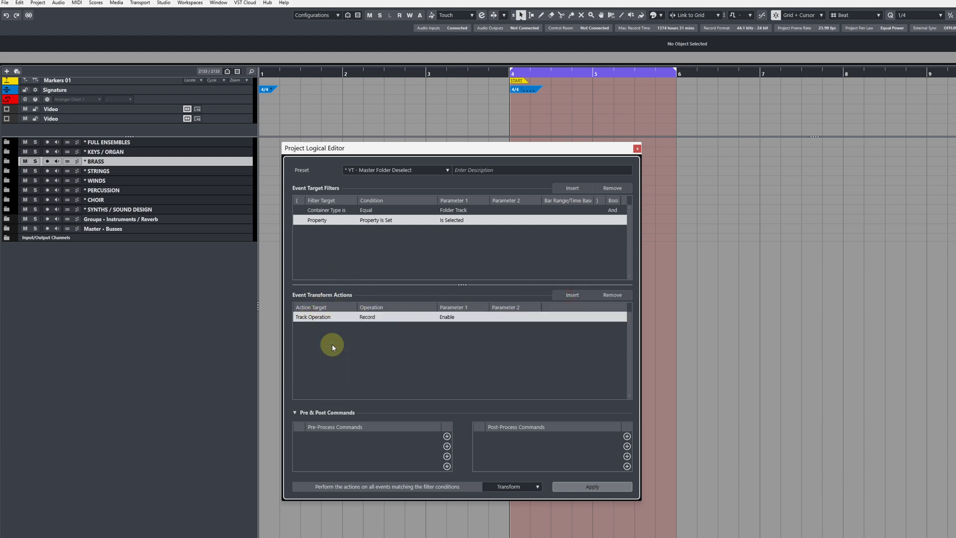
click(369, 316)
click(392, 327)
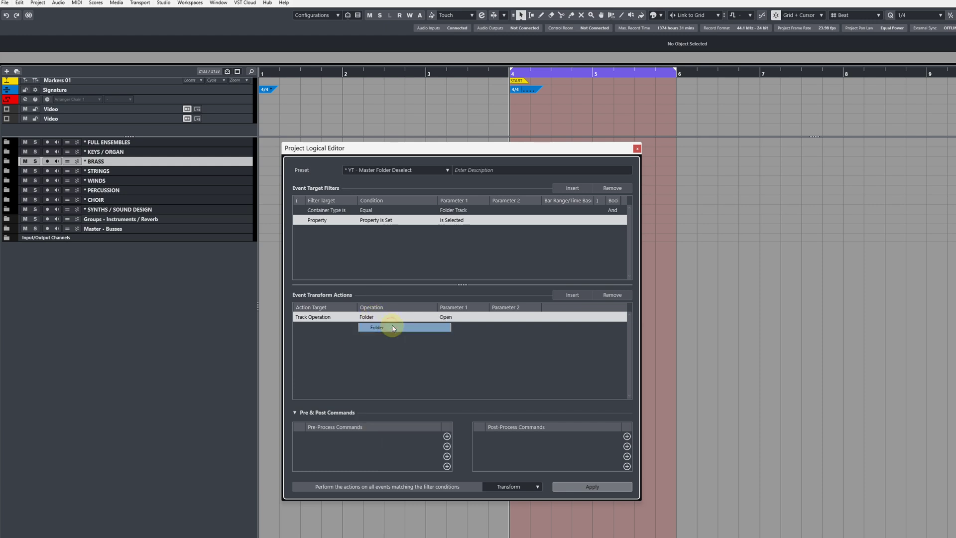
click(449, 319)
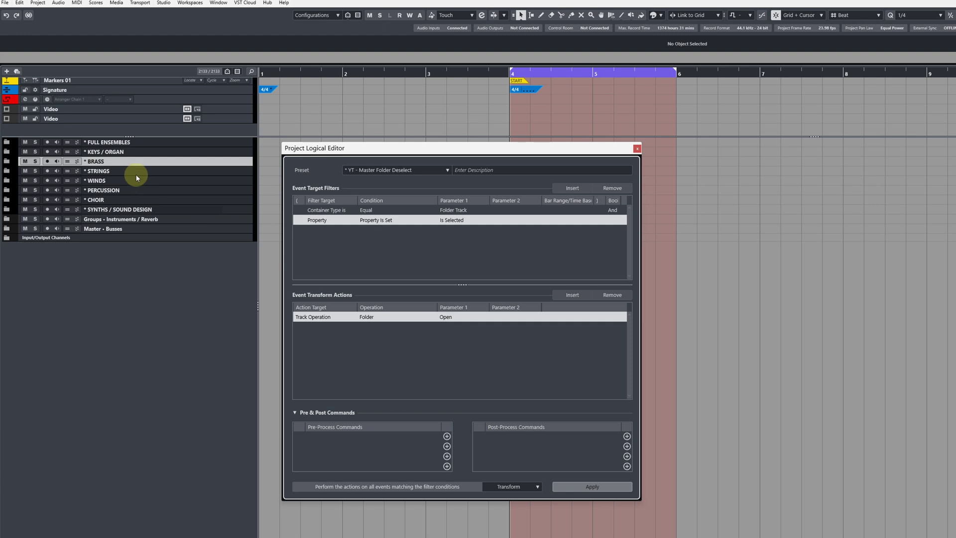
Select folders FULL ENSEMBLES through SYNTHS / SOUND DESIGN and apply the rule to open them
click(131, 142)
shift+click(145, 209)
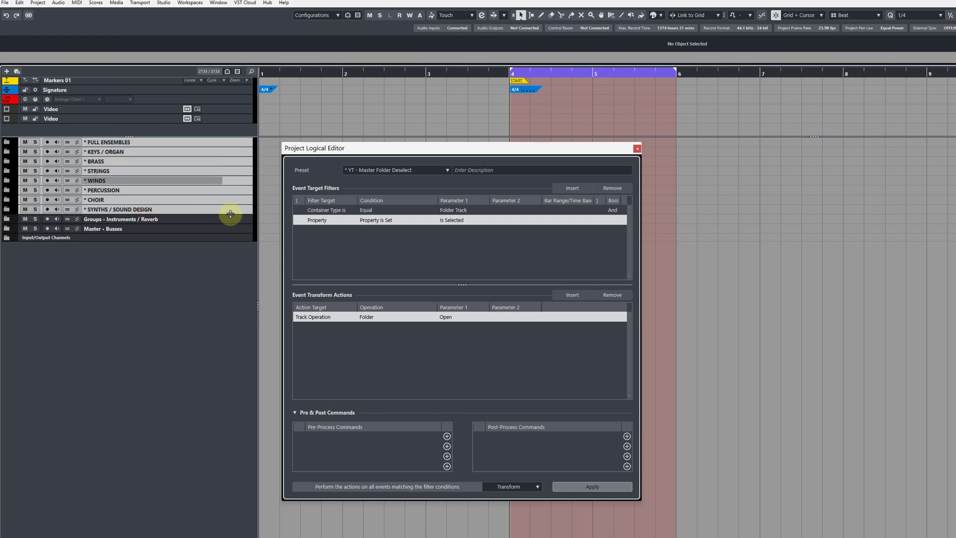
click(613, 486)
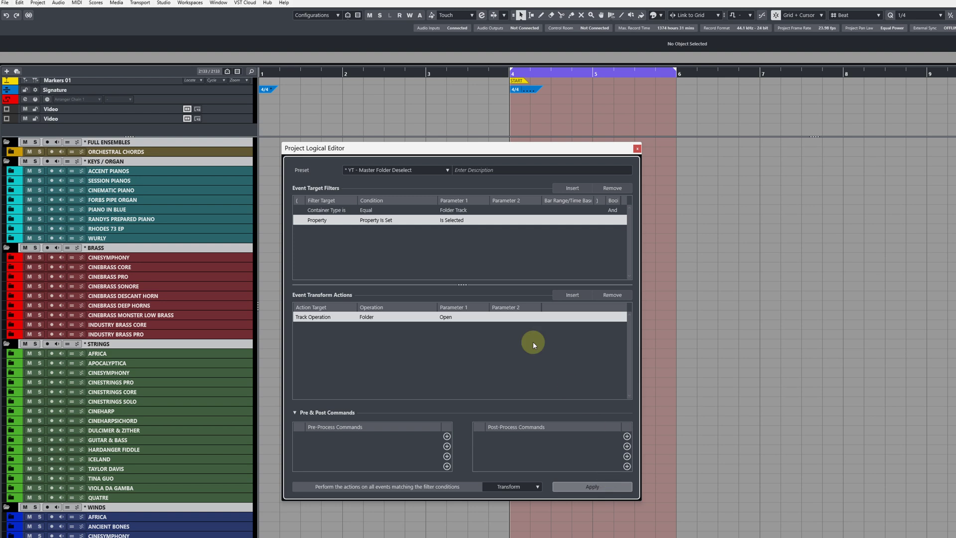
Save the rule as preset 'YT - Master Folder Open', then expand the CINEBRASS CORE folder
click(444, 169)
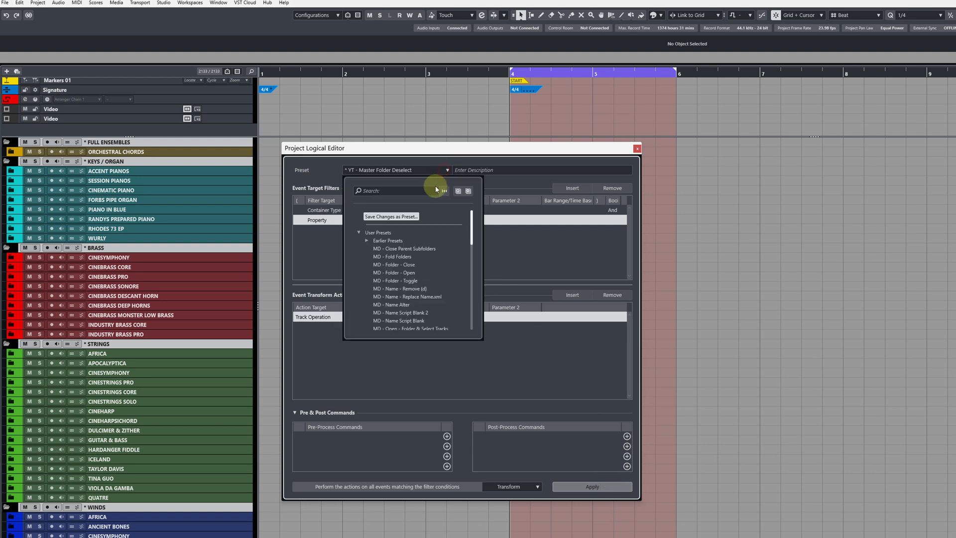
click(402, 217)
text(YT -)
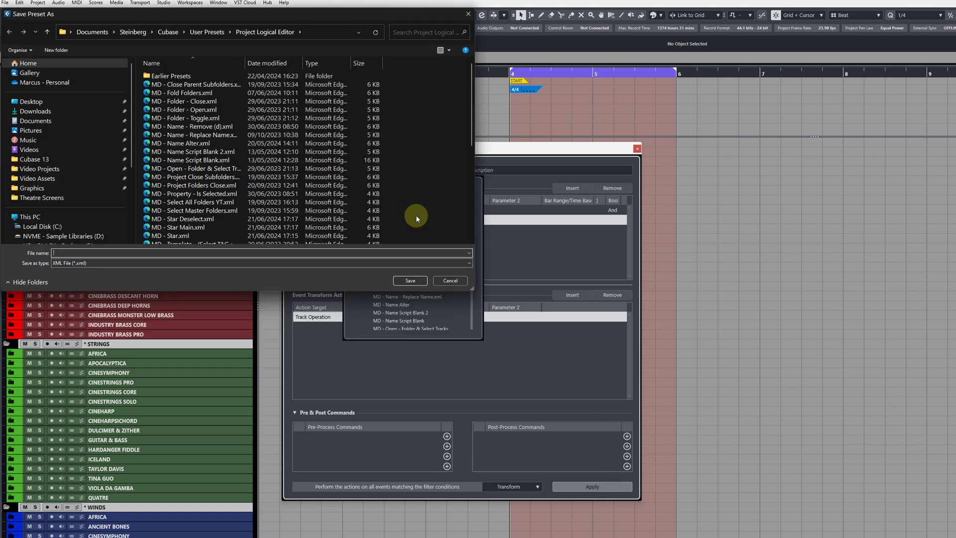
text( Master Fo)
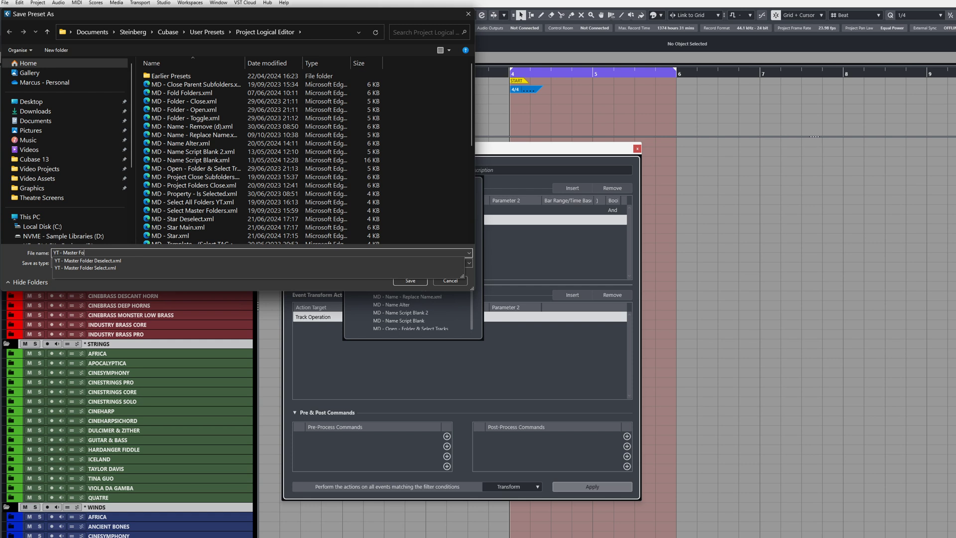
text(lder Open)
key(Return)
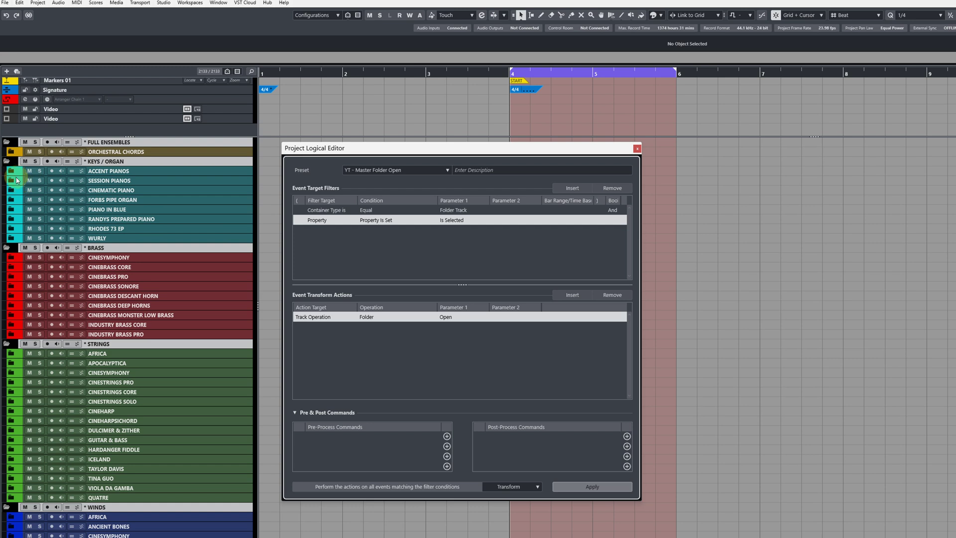
click(11, 269)
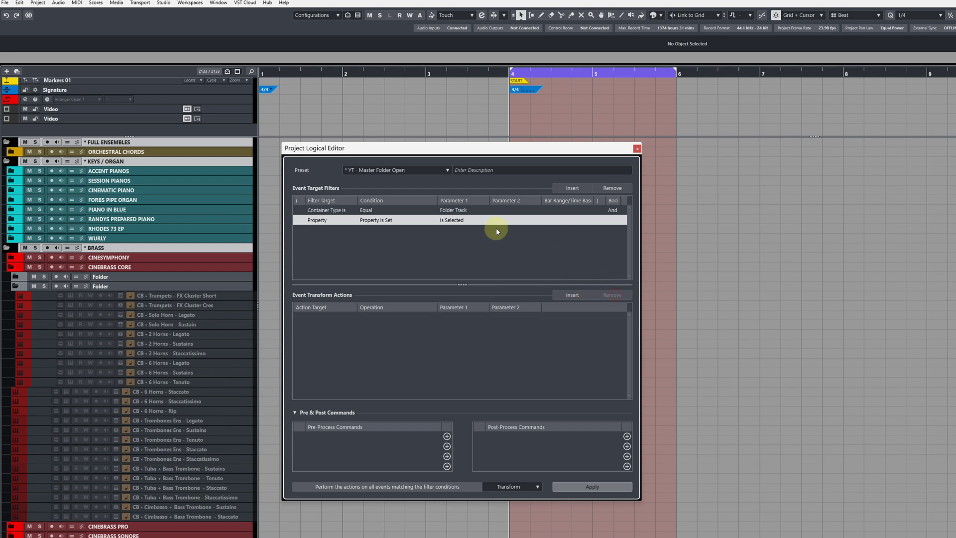
Replace the old filters with three new rows, the first set to Container Type is Folder Track
click(612, 188)
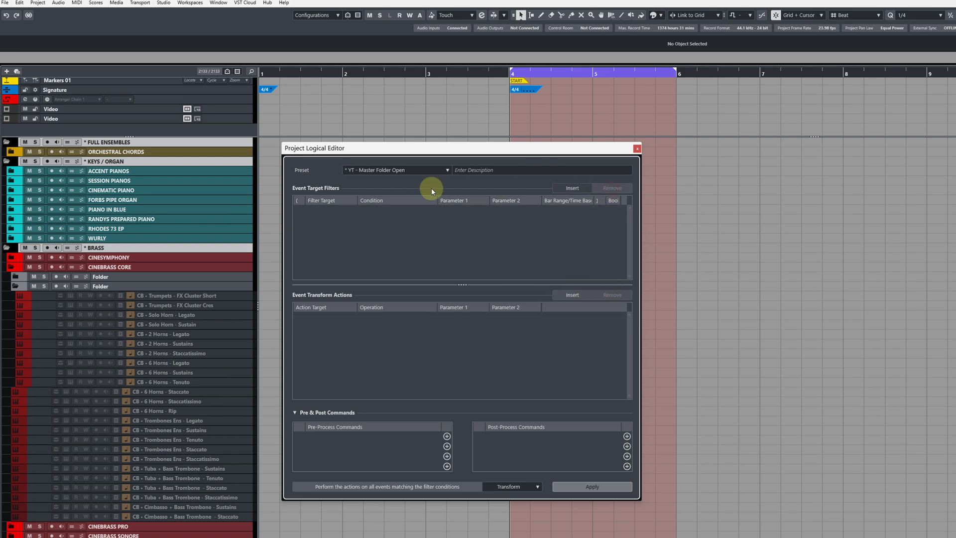
click(570, 187)
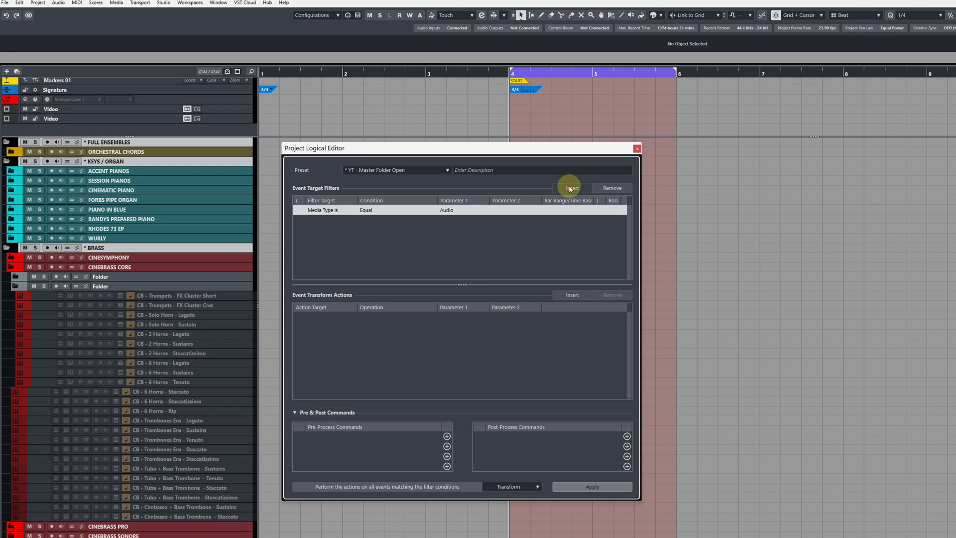
click(569, 187)
click(569, 188)
click(321, 209)
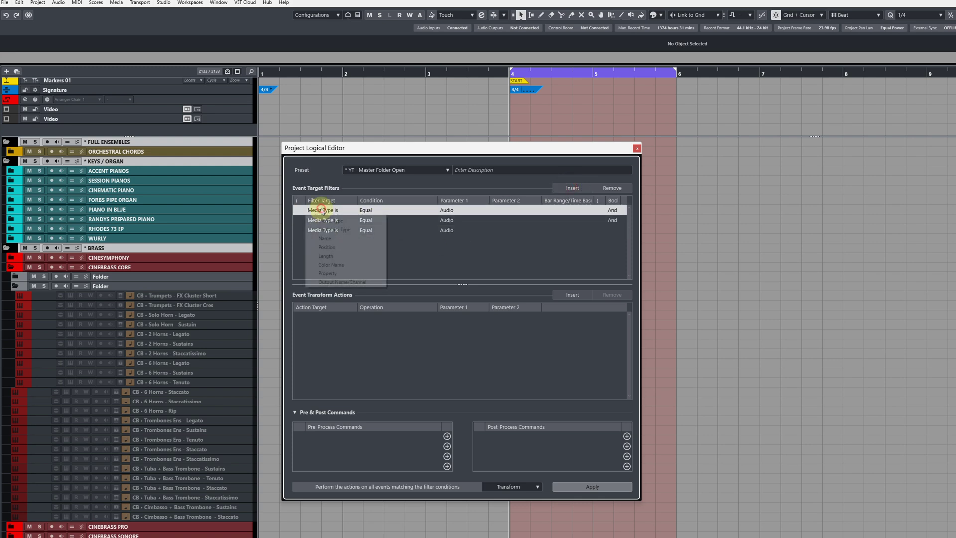
click(324, 227)
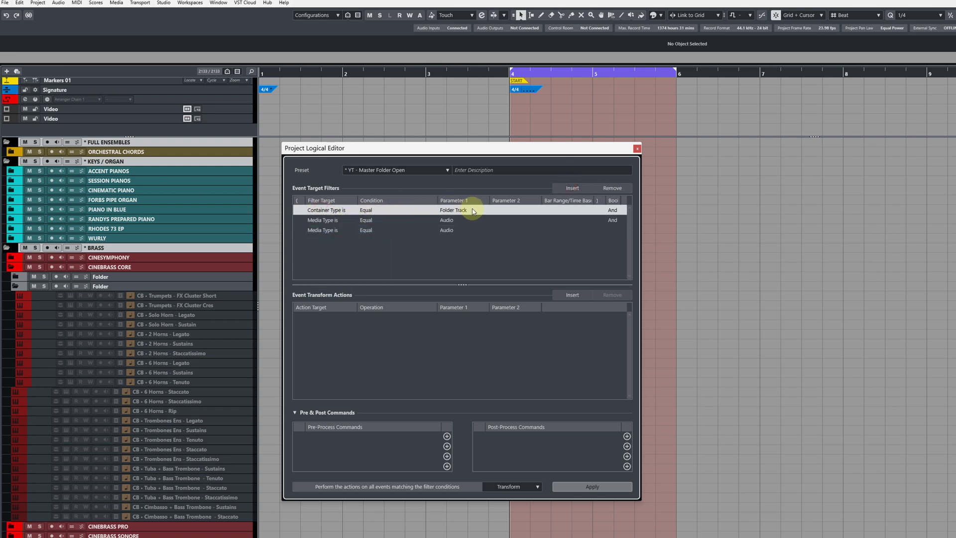
Set the second filter to Property Is Not Set 'Is Selected'
click(347, 221)
click(334, 220)
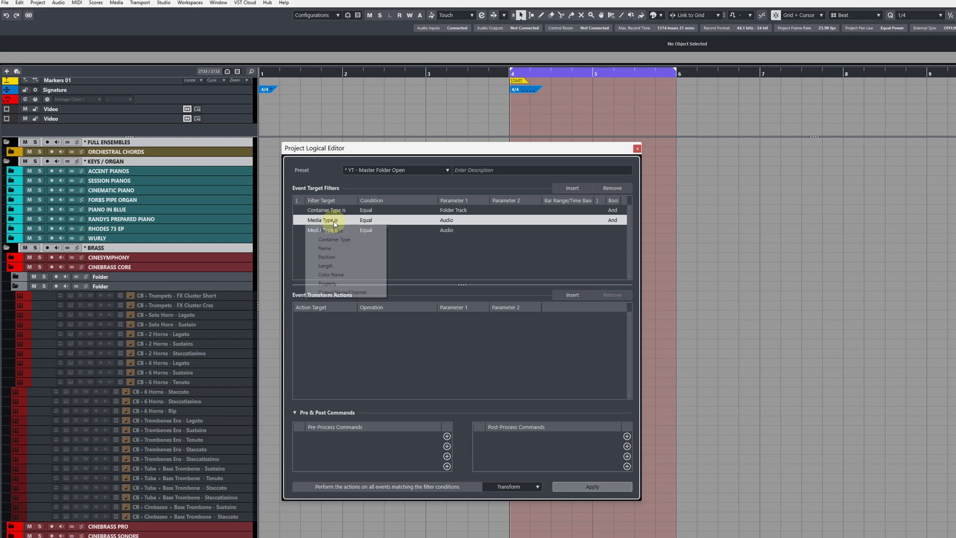
click(355, 289)
click(368, 219)
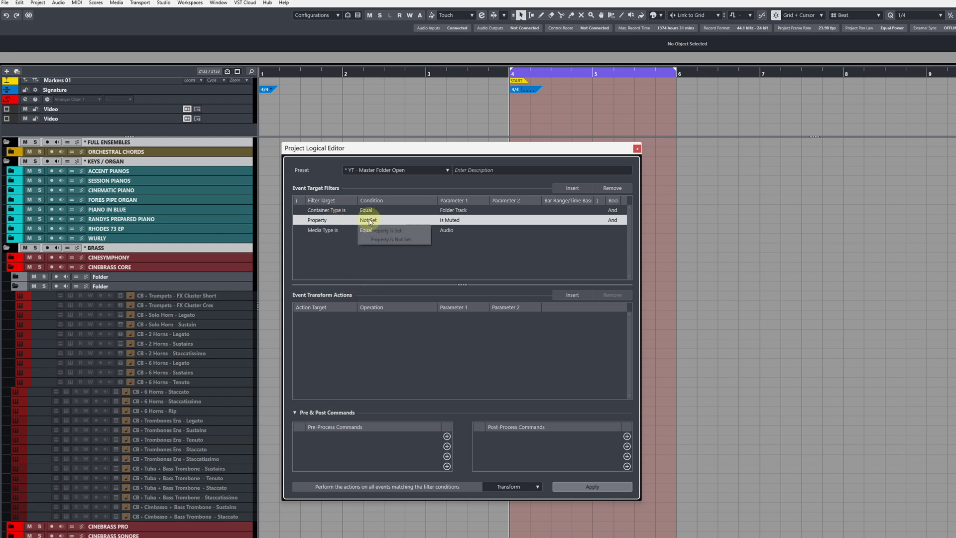
click(404, 239)
click(455, 221)
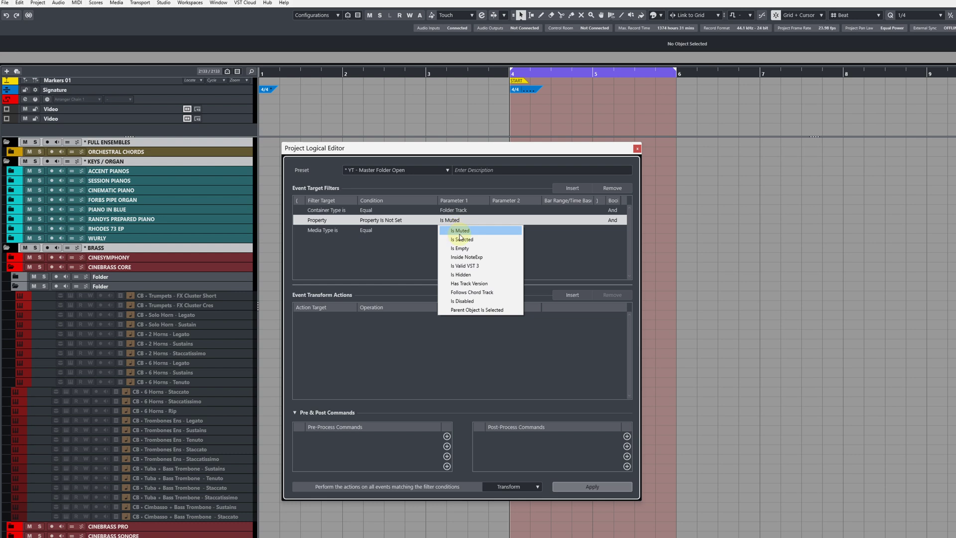
click(469, 240)
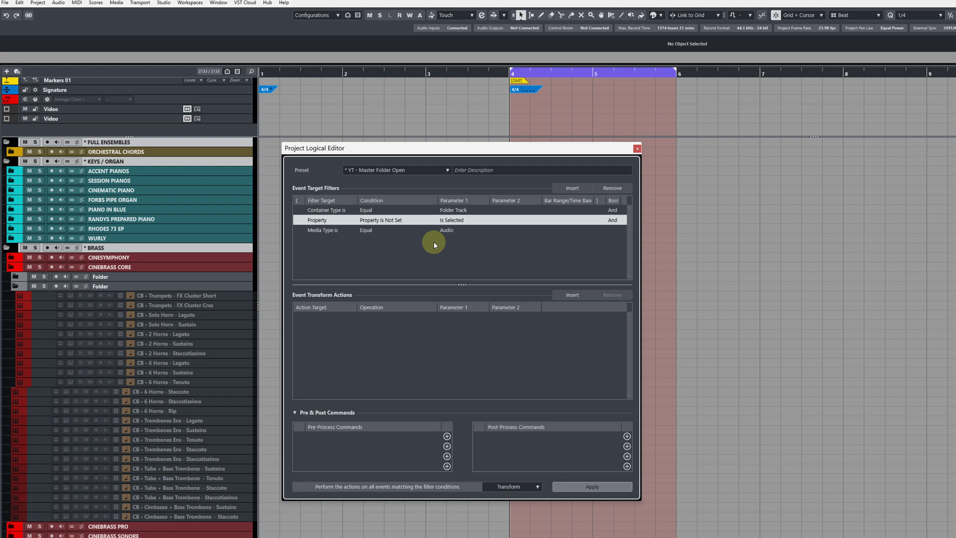
Set the third filter to Name Contains Not '*'
click(329, 232)
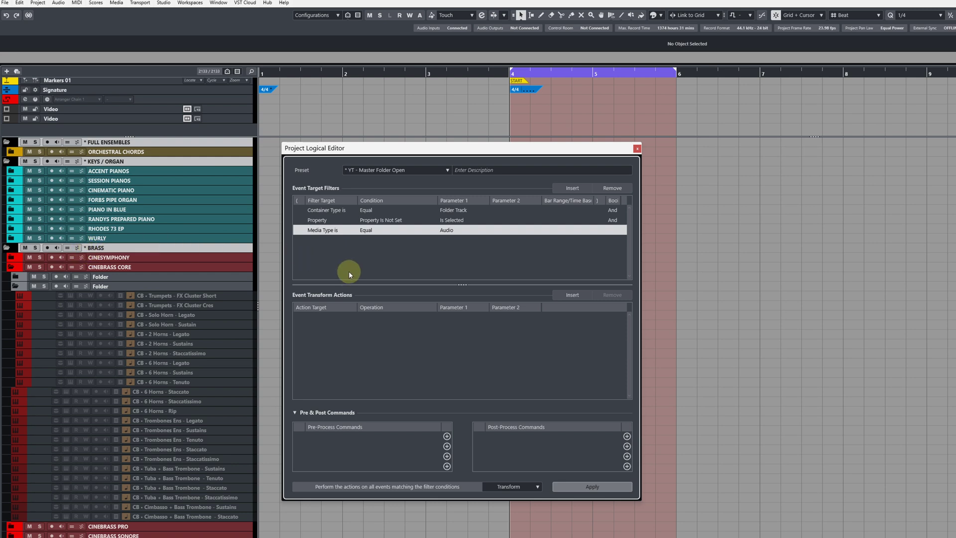
click(333, 233)
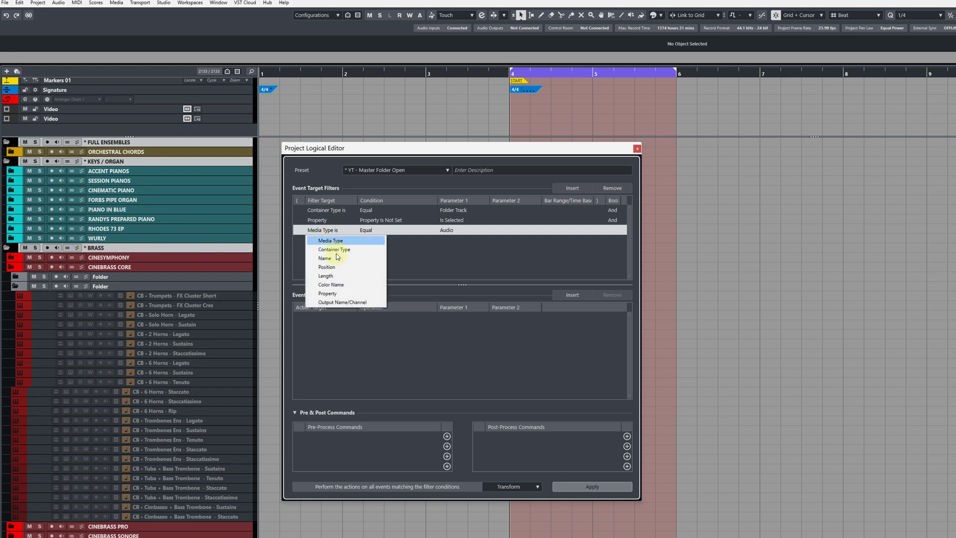
click(336, 256)
click(373, 232)
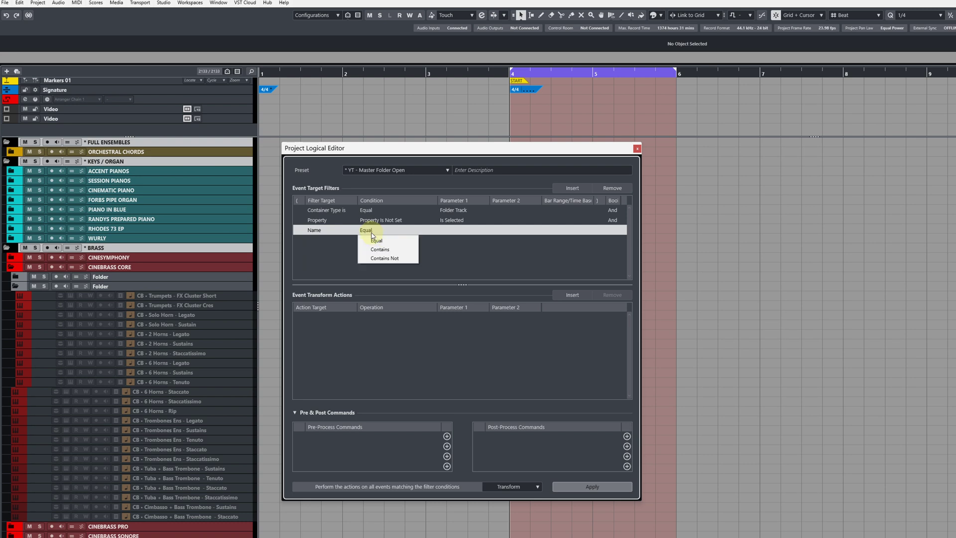
click(398, 259)
click(451, 231)
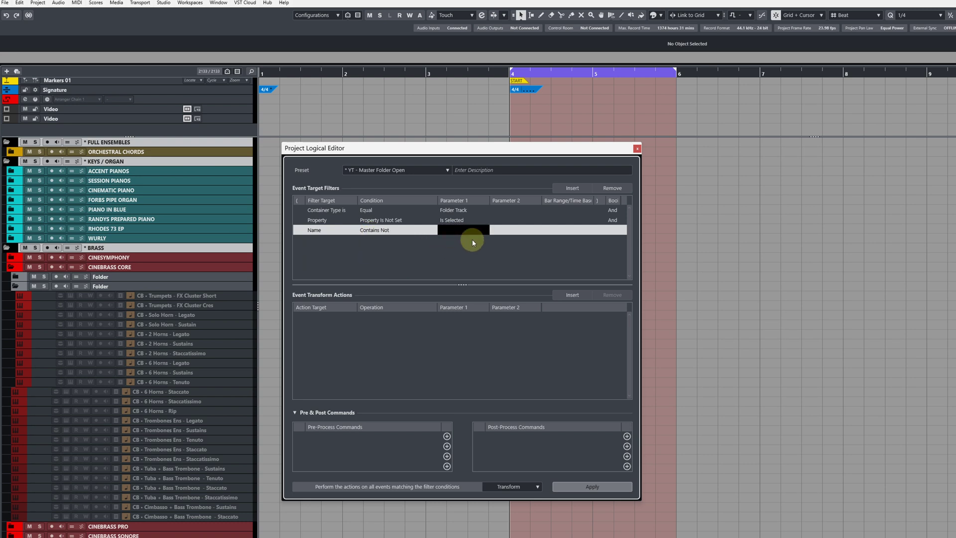
text(*)
key(Return)
Add a Track Operation > Folder > Close action and apply it to collapse the unstarred subfolders
click(570, 297)
click(305, 316)
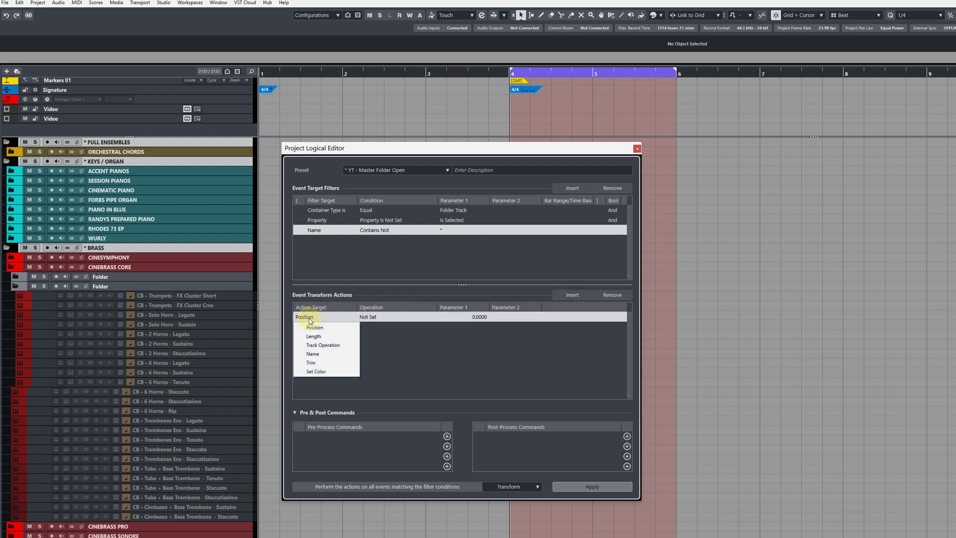
click(350, 345)
click(379, 317)
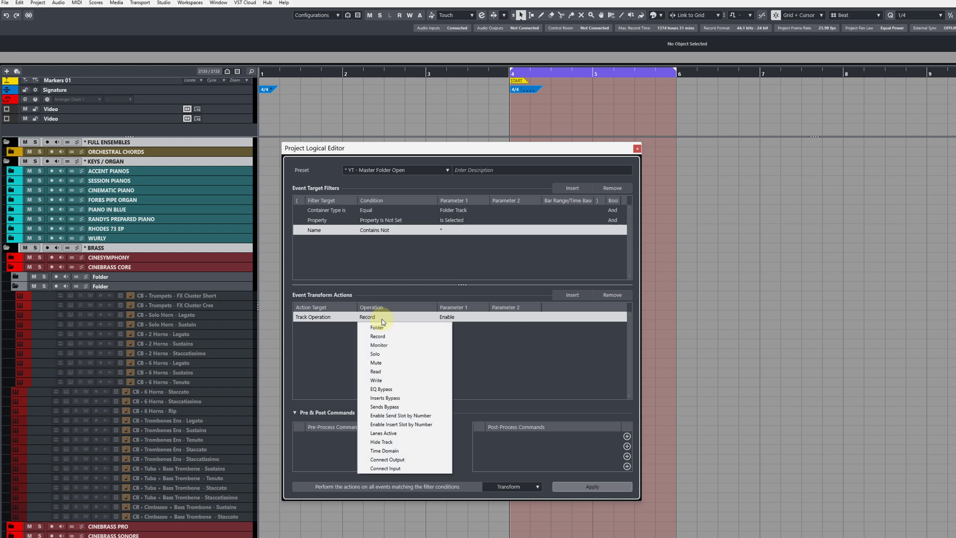
click(387, 329)
click(454, 316)
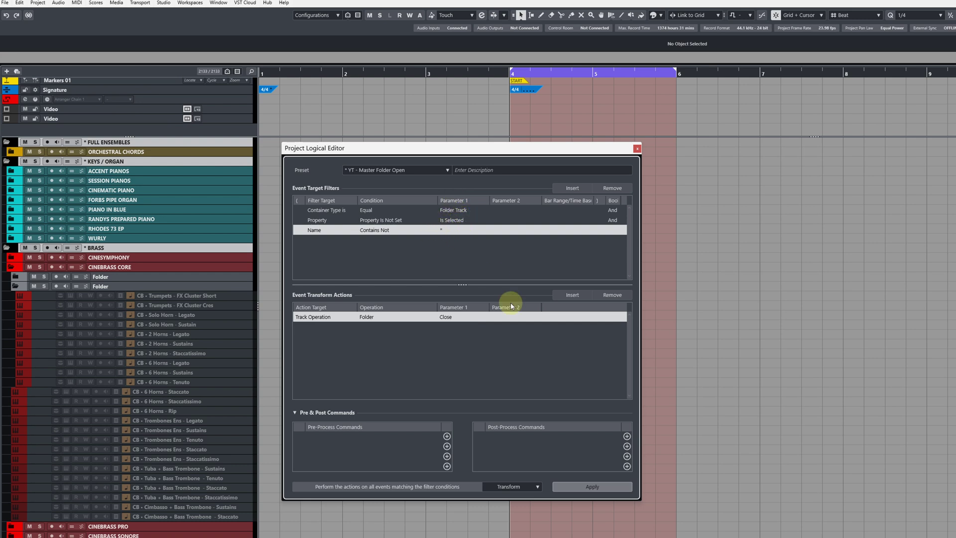
click(603, 483)
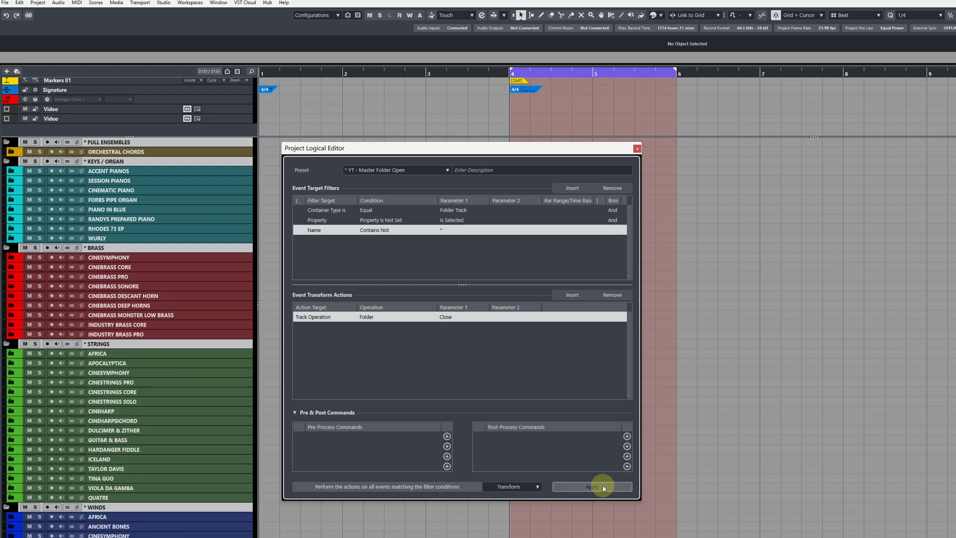
Save the close-subfolders rule as the preset 'YT - Close All Subfolders'
click(446, 169)
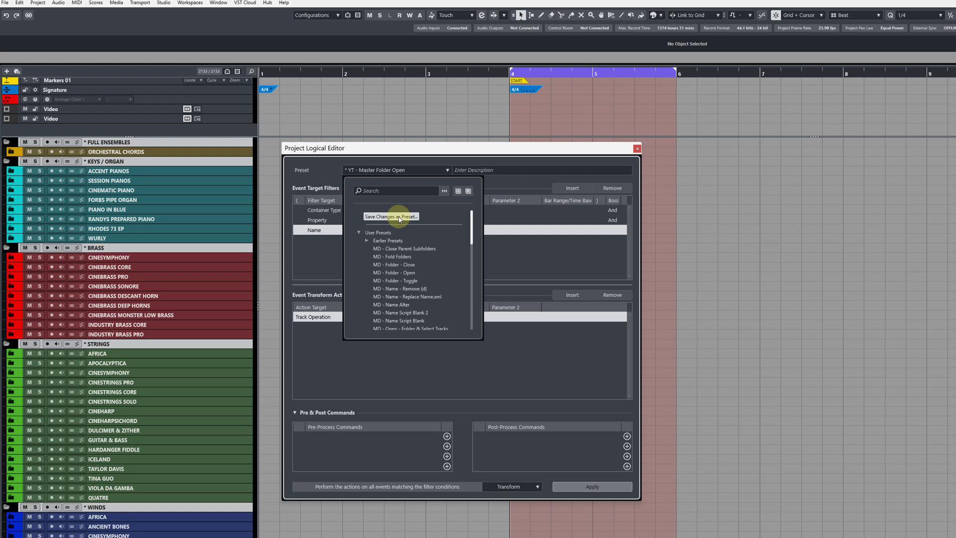
click(398, 215)
text(YT)
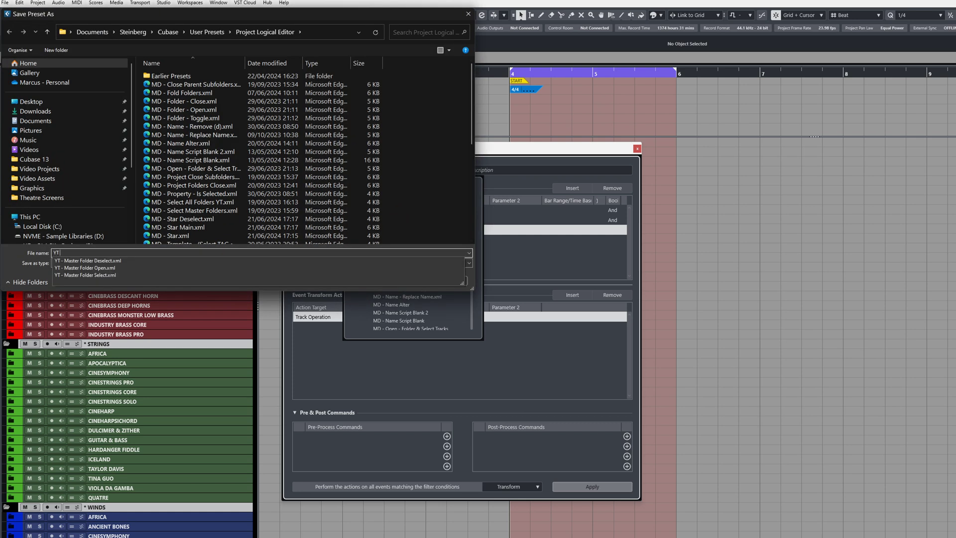
text( - Close All Folde)
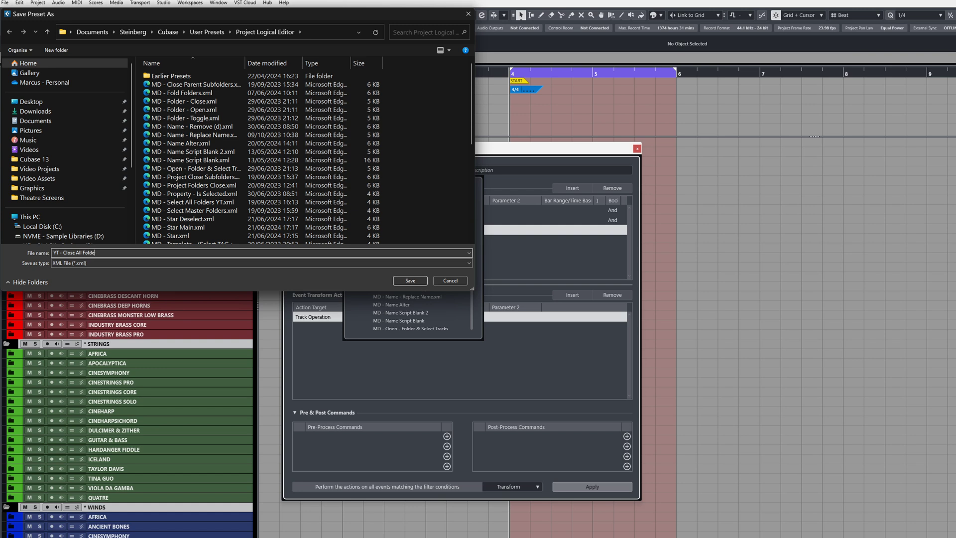
key(BackSpace)
key(BackSpace)
key(BackSpace)
key(BackSpace)
key(BackSpace)
key(BackSpace)
key(BackSpace)
key(BackSpace)
key(BackSpace)
text(ll Subfolders)
key(Return)
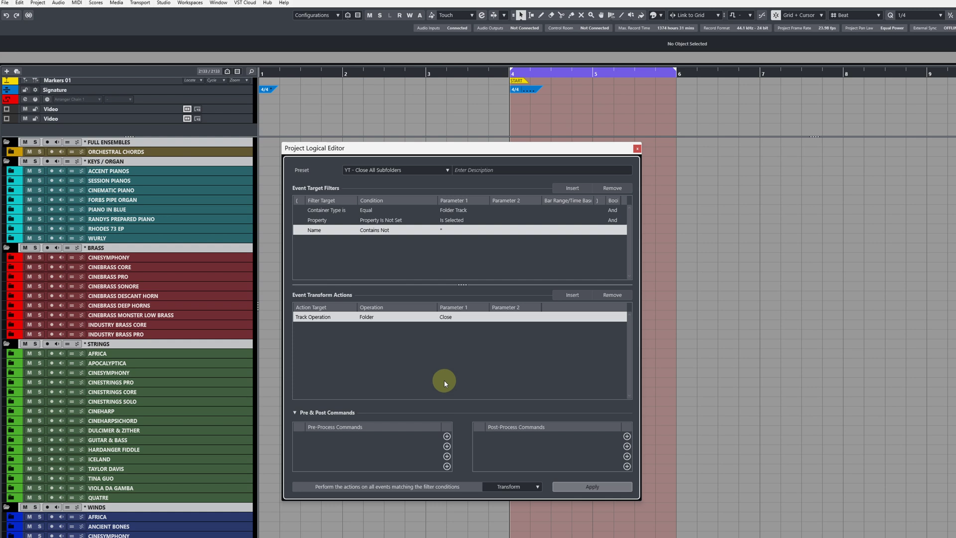
Remove the two filter conditions and the close-folder action from the preset
click(613, 188)
click(613, 188)
click(613, 188)
click(612, 294)
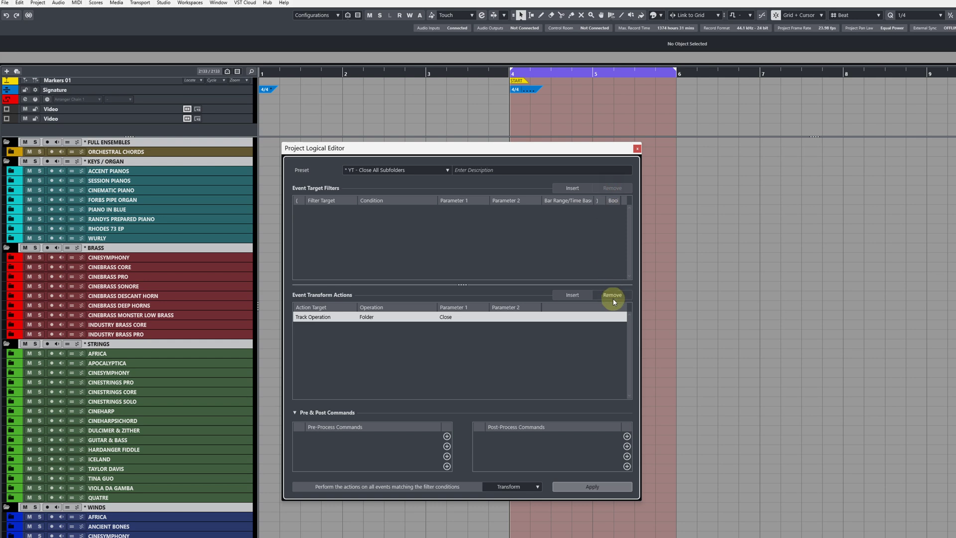
Add YT - Master Folder Select and YT - Master Folder Open as the first two pre-process commands
click(446, 435)
text(yt)
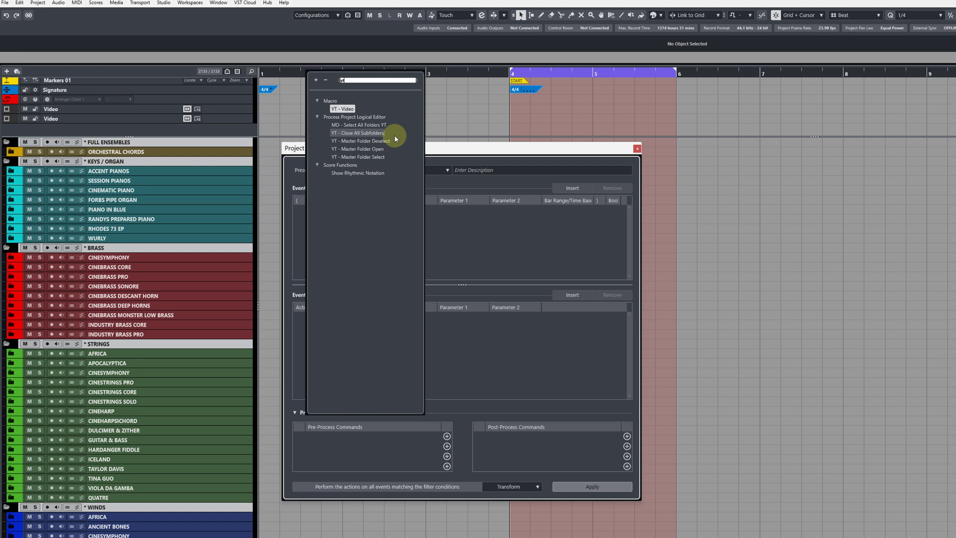
click(386, 156)
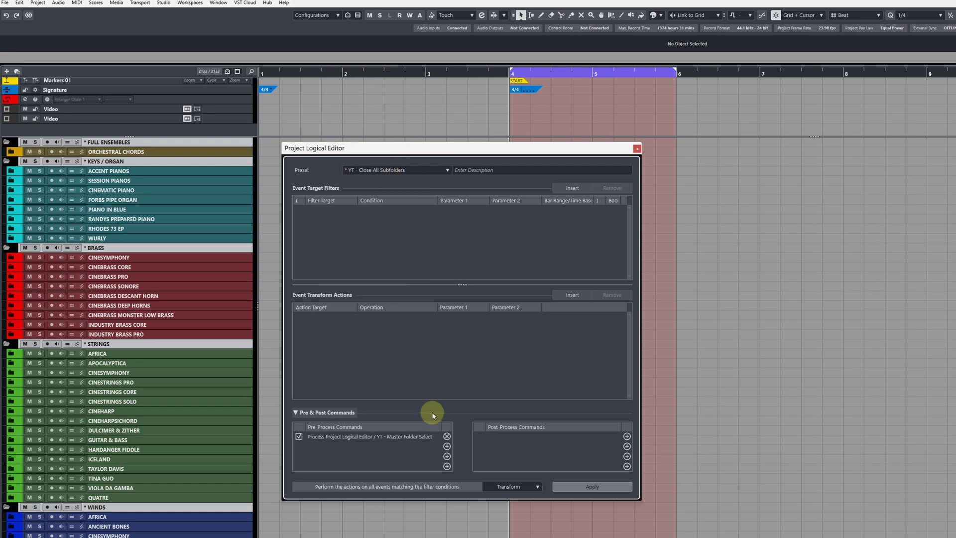
click(447, 447)
text(yt)
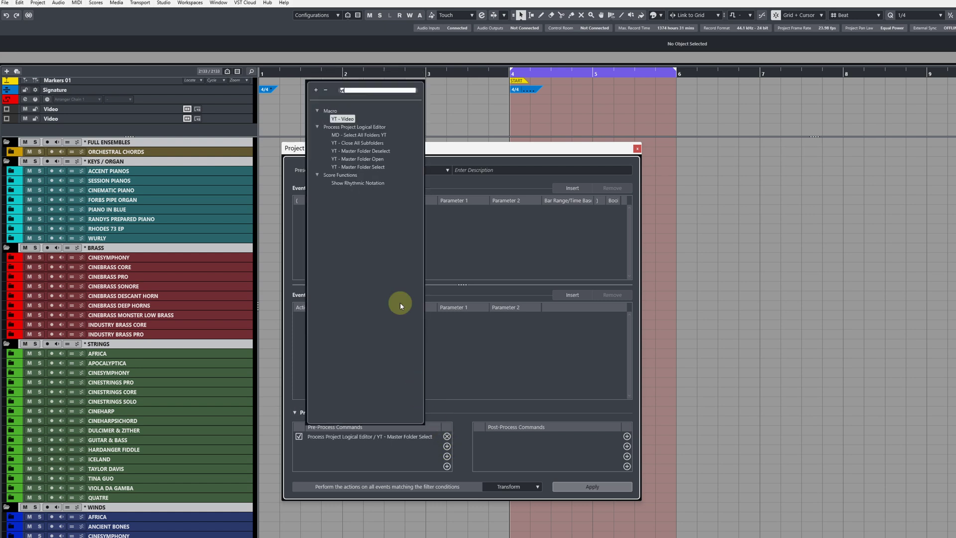
click(385, 158)
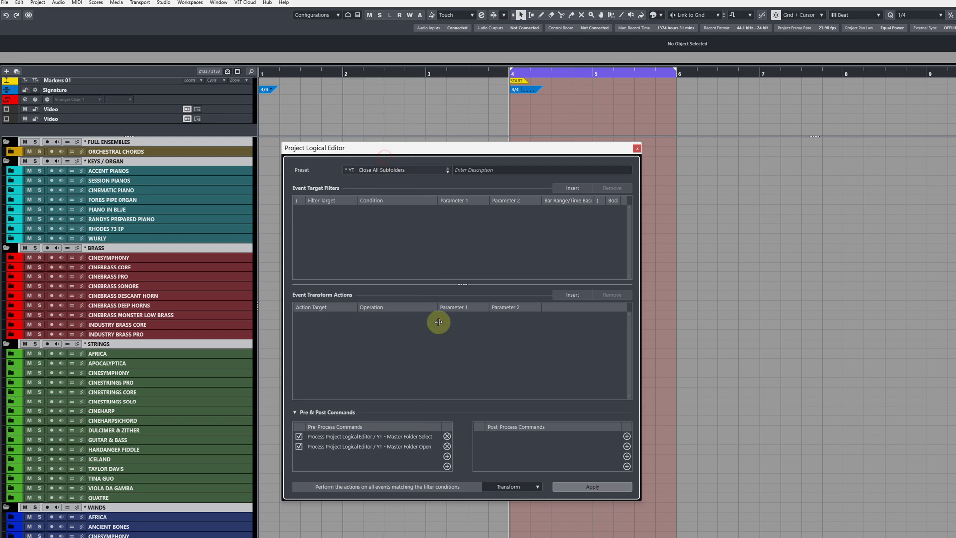
Add YT - Close All Subfolders and YT - Master Folder Deselect as the third and fourth pre-process commands
click(445, 457)
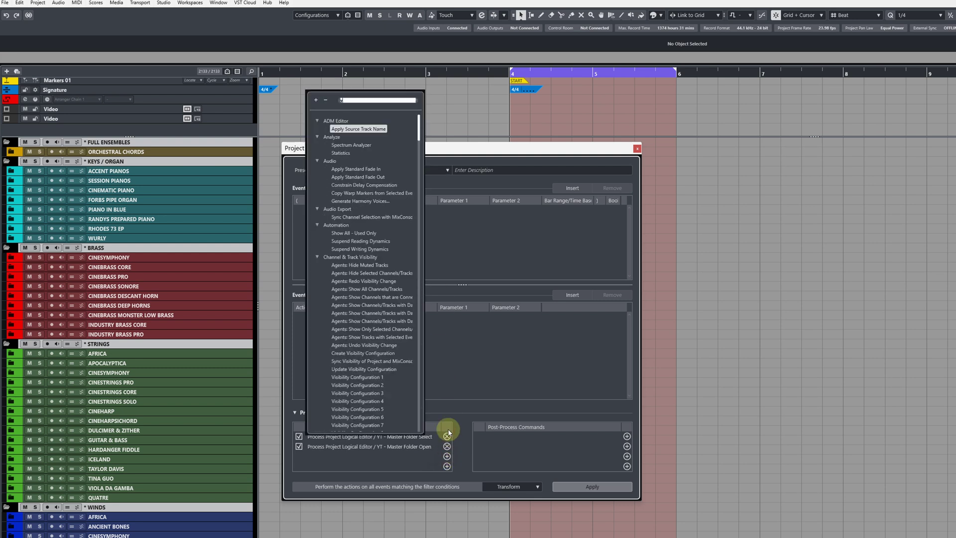
text(yt)
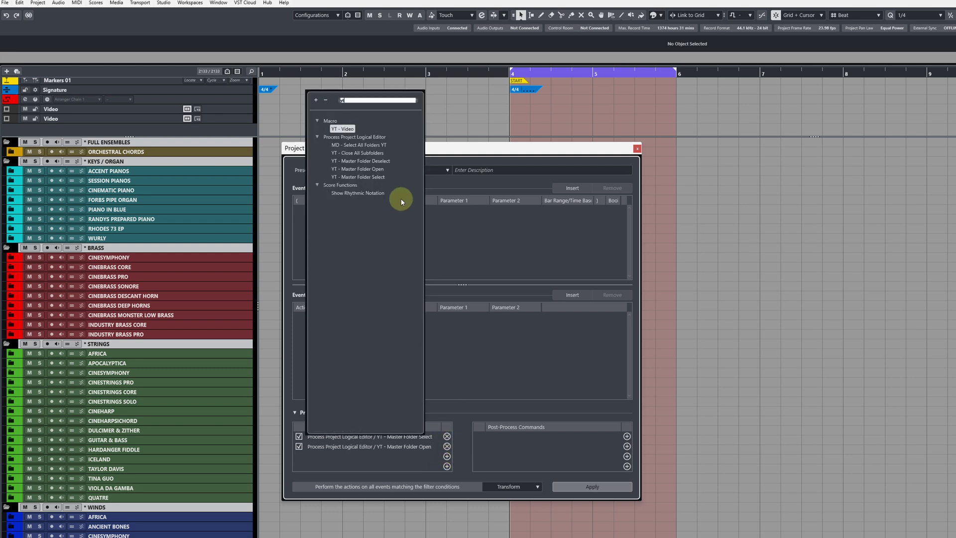
click(392, 153)
click(446, 466)
text(yt)
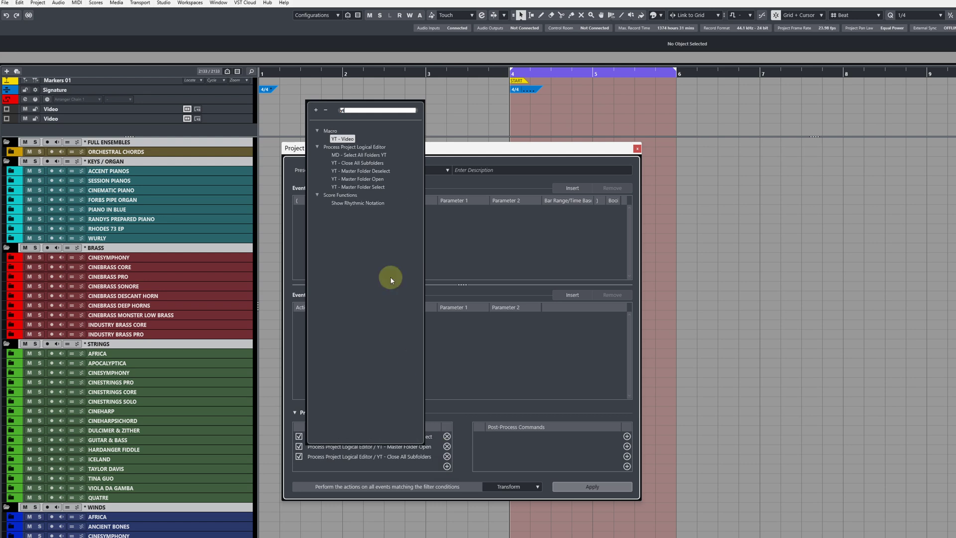
click(383, 170)
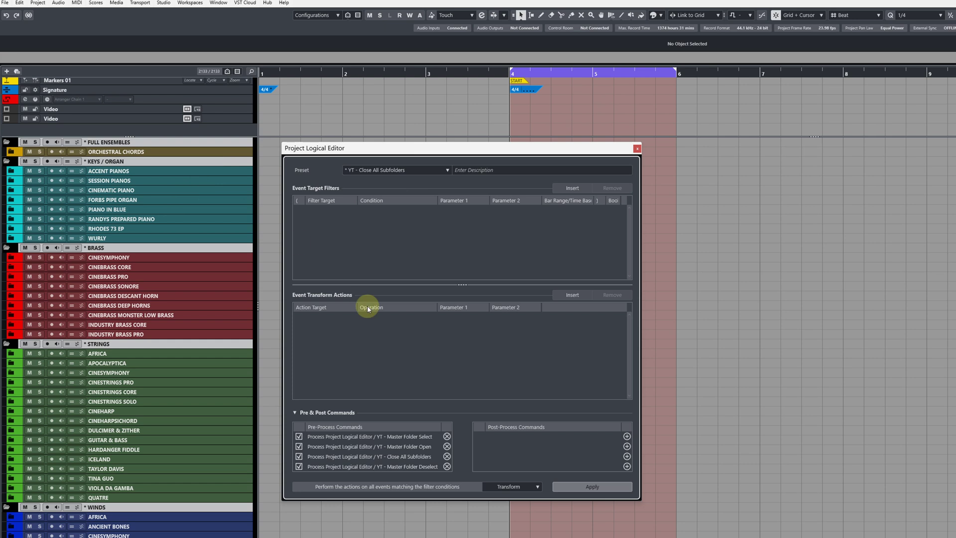
Collapse every folder track and run the chained preset once
click(6, 142)
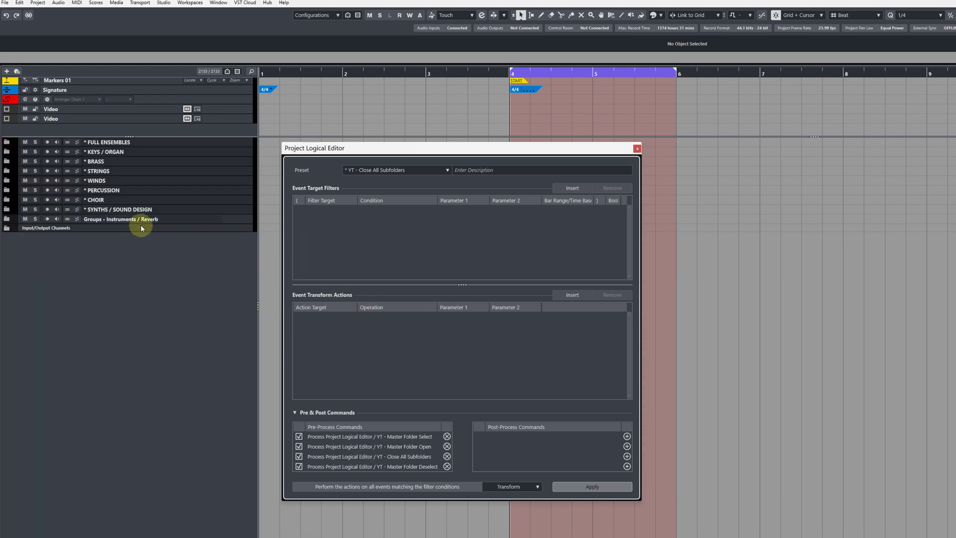
click(599, 484)
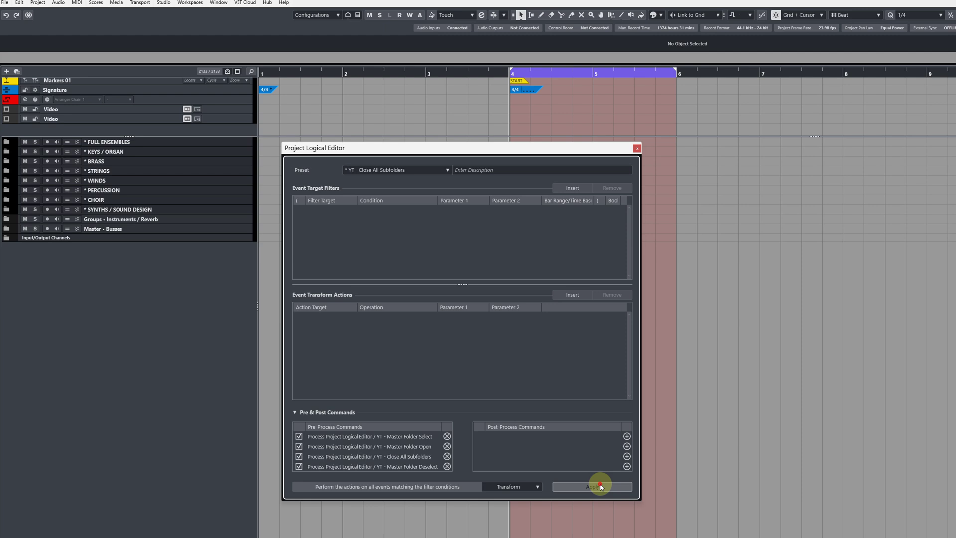
scroll(129, 253, down, 10)
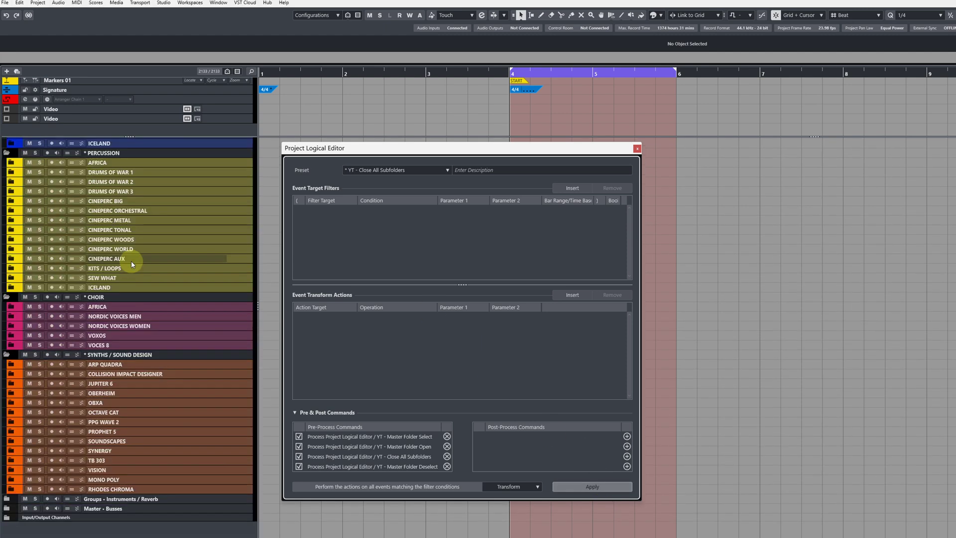
scroll(144, 342, up, 10)
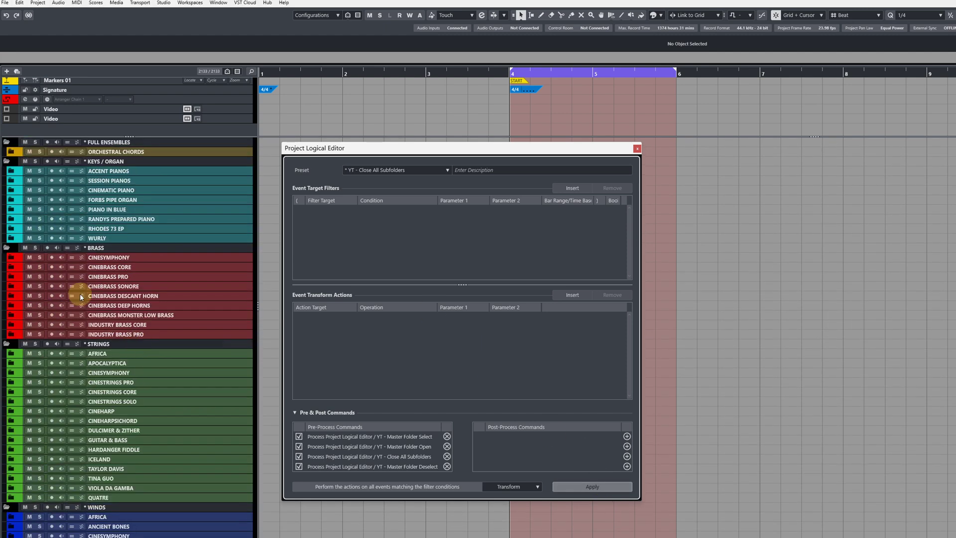
Expand the Piano In Blue, Session Pianos, Accent Pianos, Orchestral Chords, Guitar & Bass, Cineharp and Cinestrings Pro folders
click(11, 209)
click(11, 180)
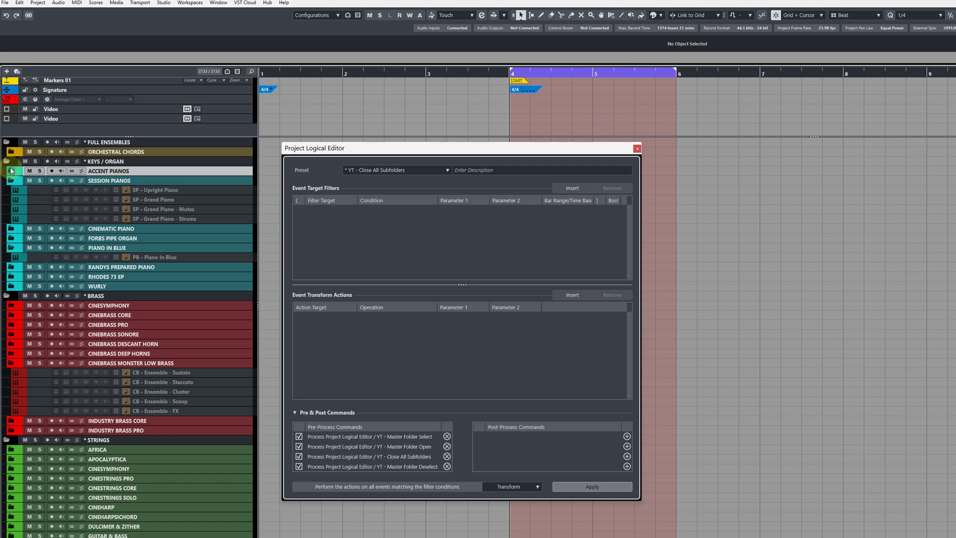
click(11, 171)
click(11, 152)
scroll(29, 322, down, 5)
click(9, 316)
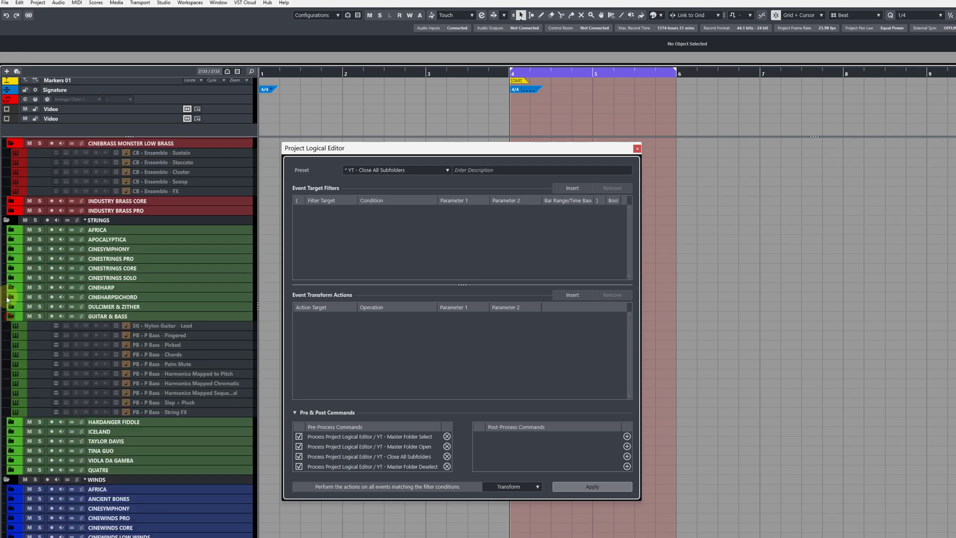
click(11, 287)
click(11, 258)
scroll(30, 265, up, 7)
scroll(15, 448, down, 2)
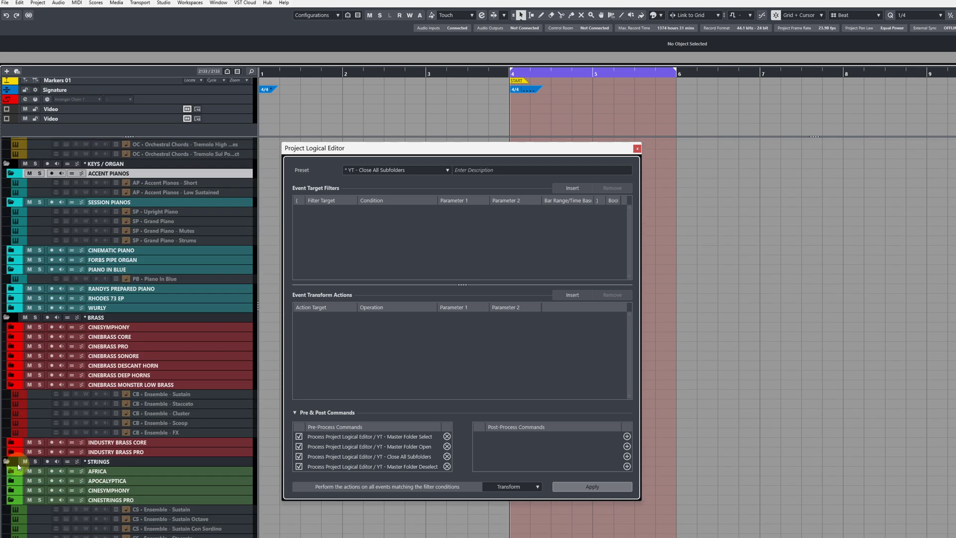
scroll(18, 466, up, 3)
Expand Cinebrass Core and its two subfolders, then apply the preset to collapse them
click(12, 418)
click(14, 436)
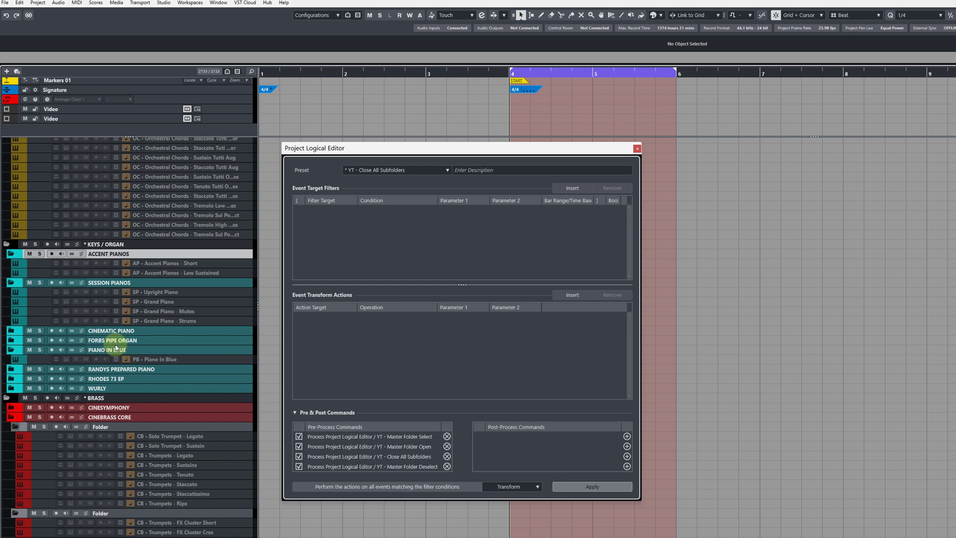
click(15, 427)
scroll(120, 330, down, 6)
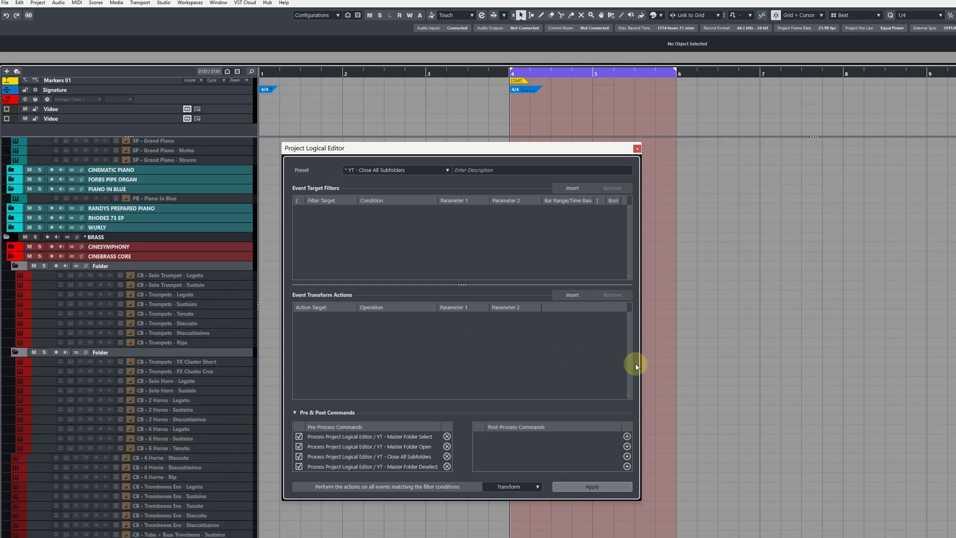
click(608, 485)
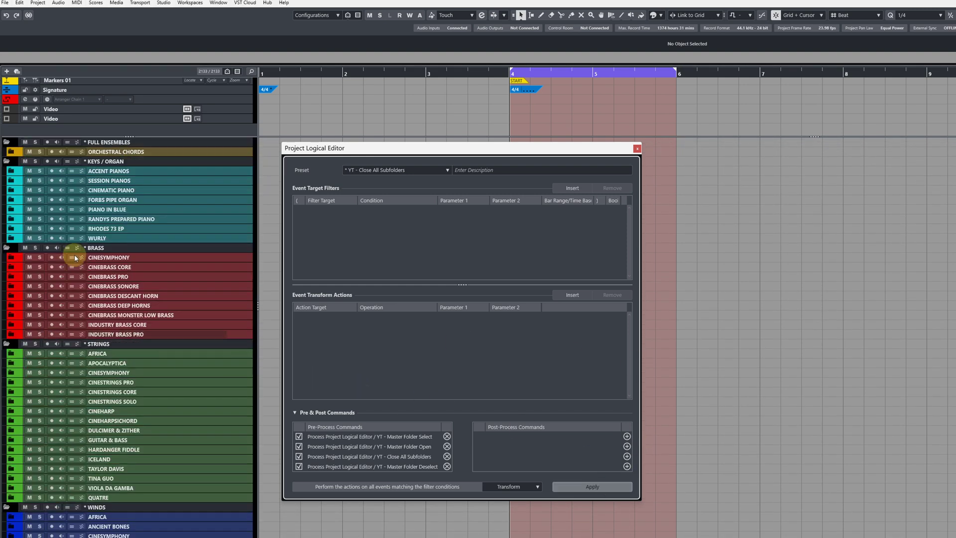
Re-expand Cinebrass Core with its two subfolders and the Cinematic Piano folder
click(12, 267)
click(16, 287)
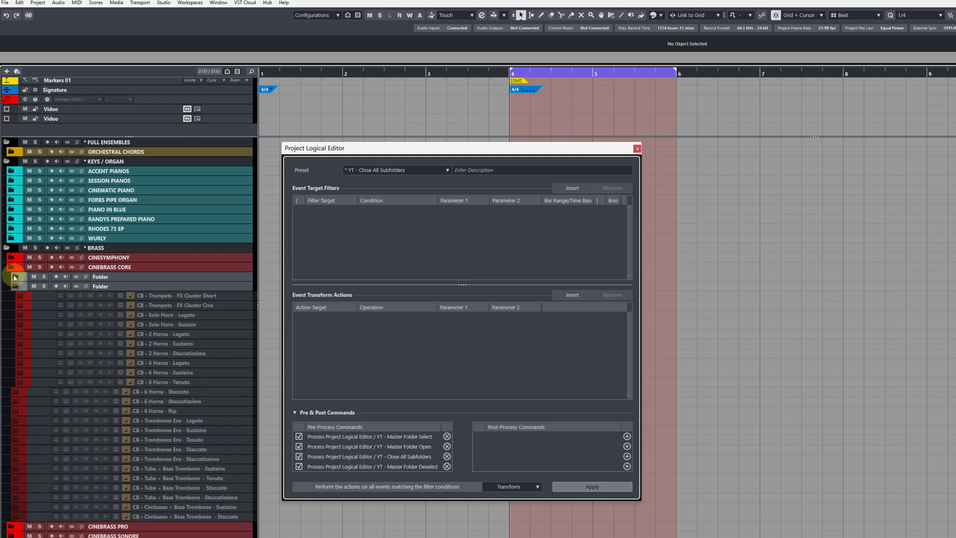
click(15, 277)
click(11, 210)
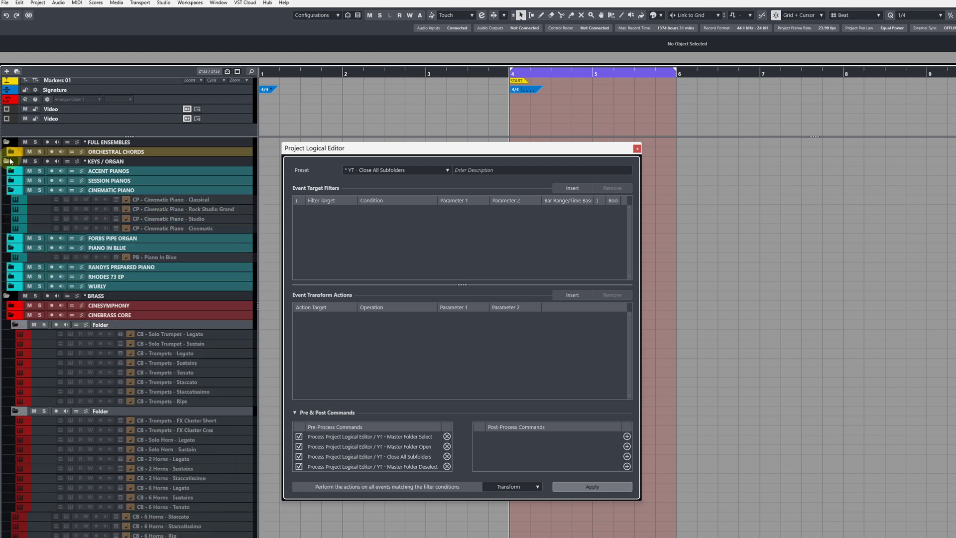
Collapse Keys / Organ, Full Ensembles, Winds and Percussion, expand Cineharp, and apply the preset again
click(7, 161)
click(7, 142)
scroll(79, 284, down, 10)
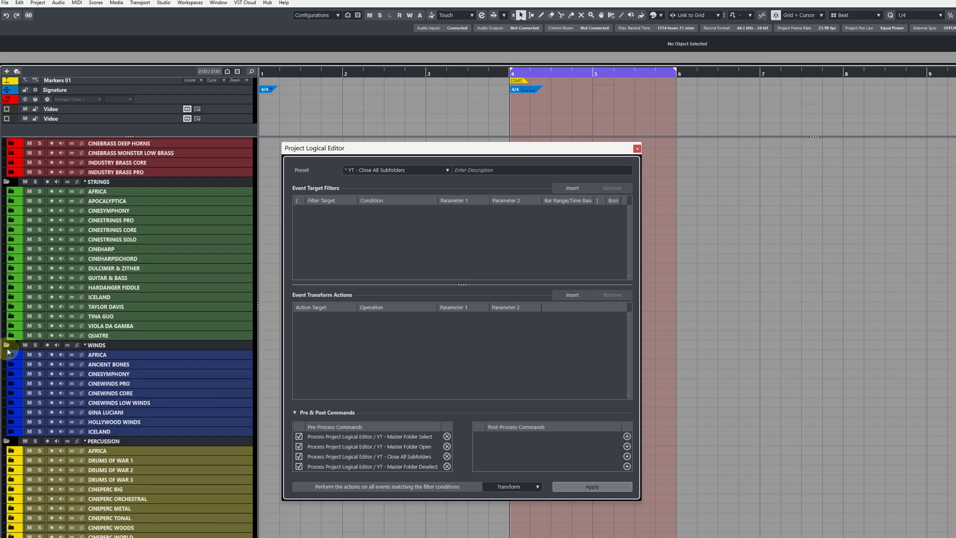
click(7, 345)
click(7, 354)
click(11, 268)
click(11, 249)
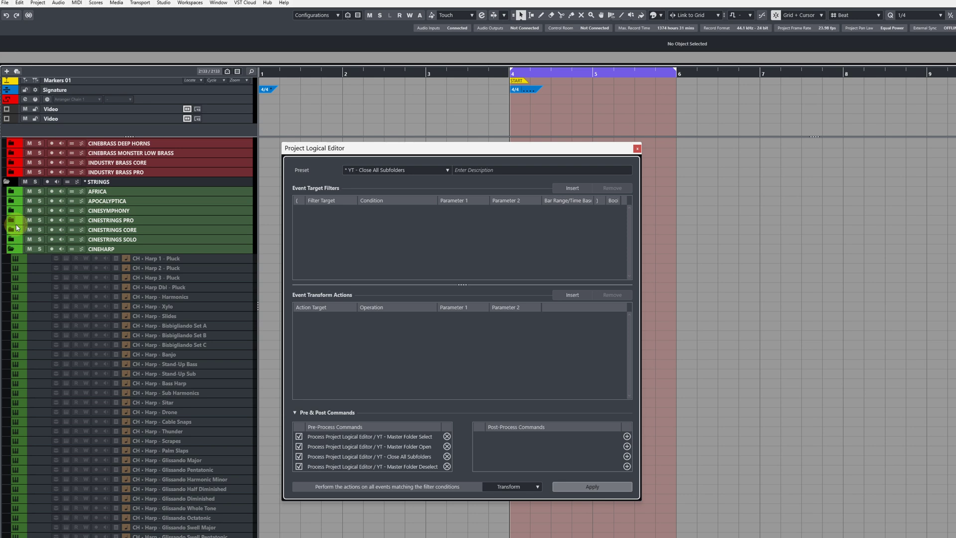
scroll(67, 305, up, 15)
click(589, 486)
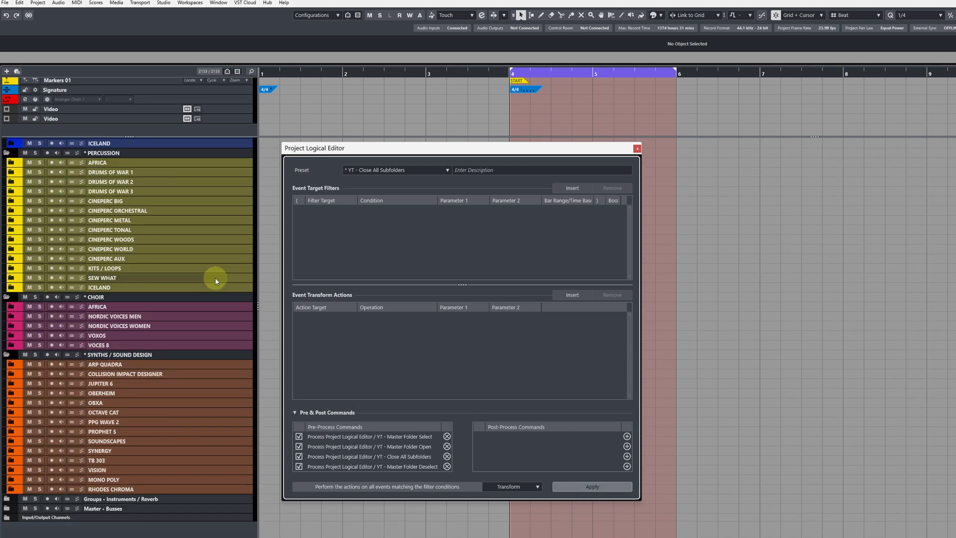
Expand and collapse Cinebrass Core to check its subfolders stay closed
click(12, 219)
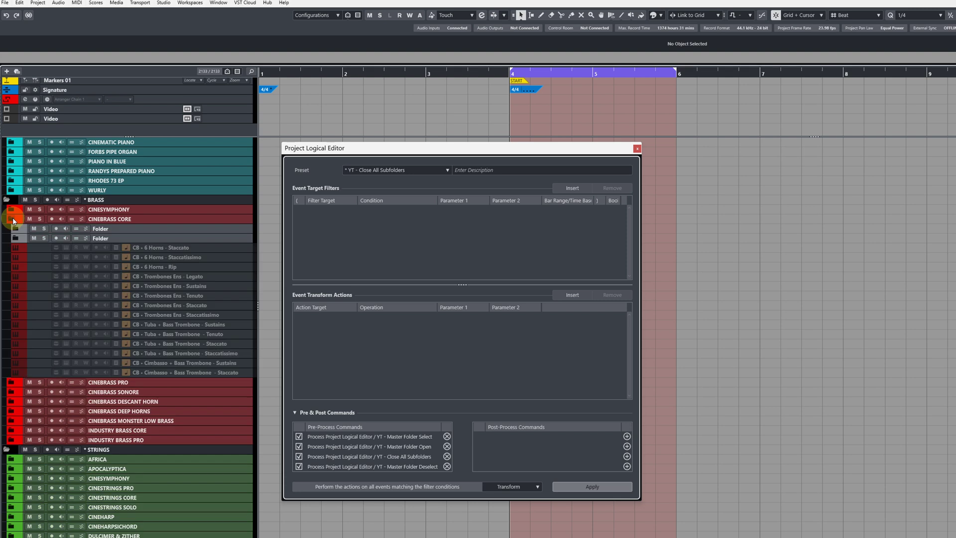
scroll(133, 252, up, 3)
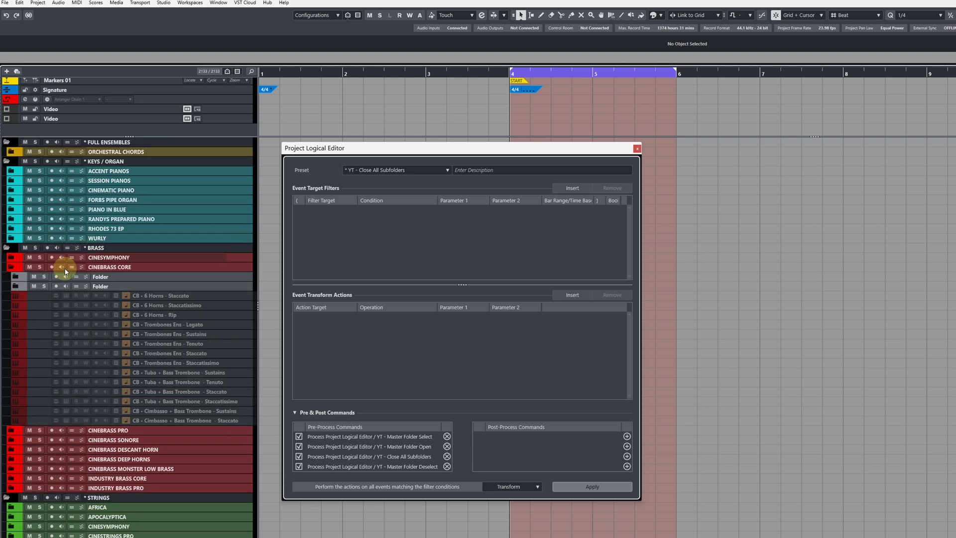
click(12, 267)
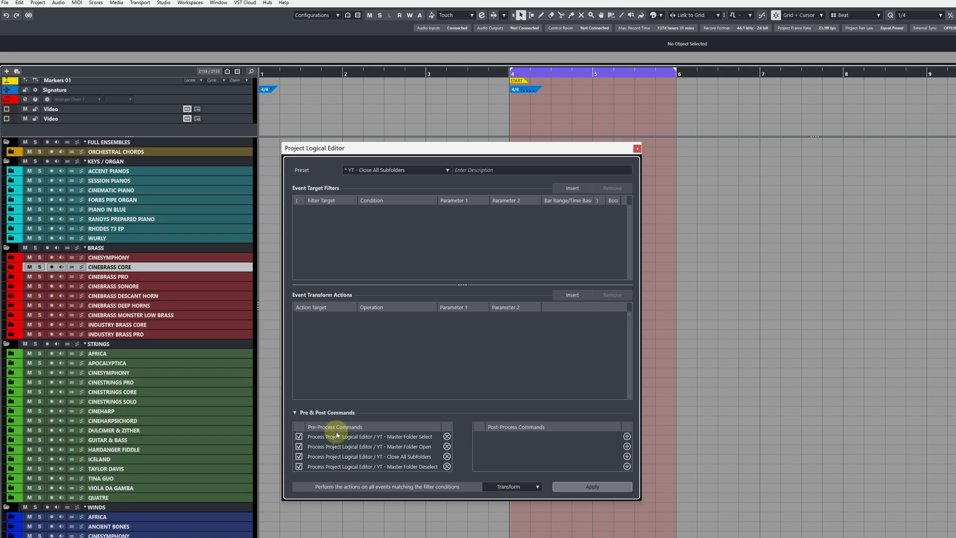
Dismiss the preset list and close the Project Logical Editor
click(444, 169)
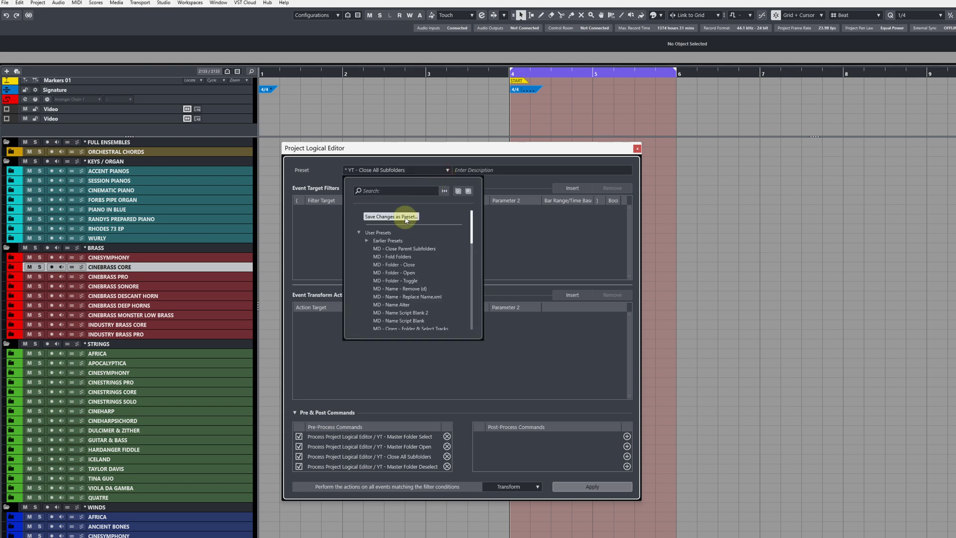
click(563, 260)
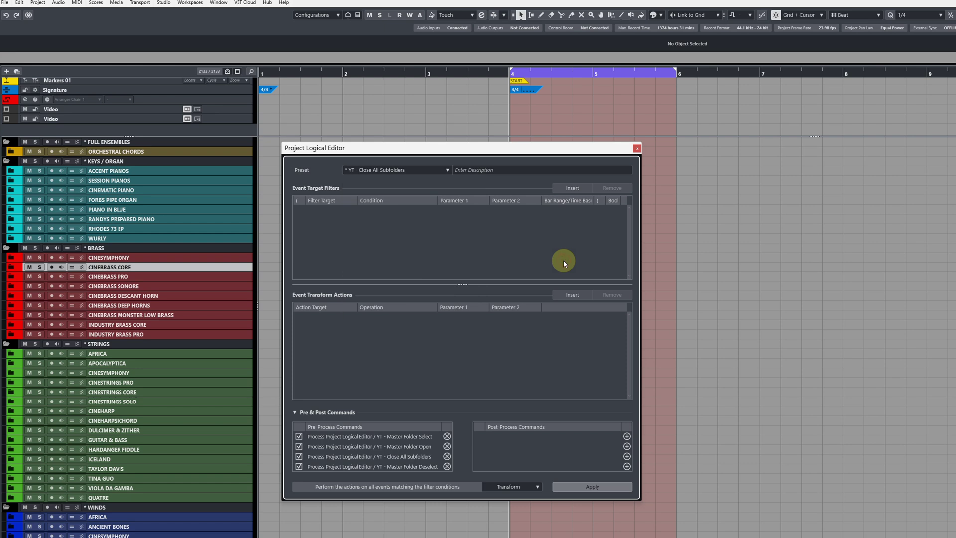
click(637, 150)
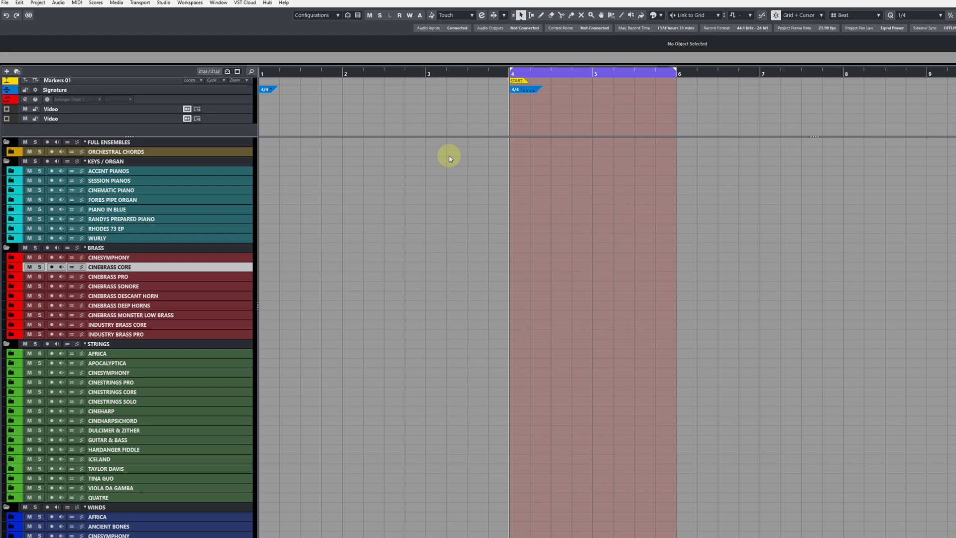
Open the Key Commands settings and bring the Macros section into view
click(20, 3)
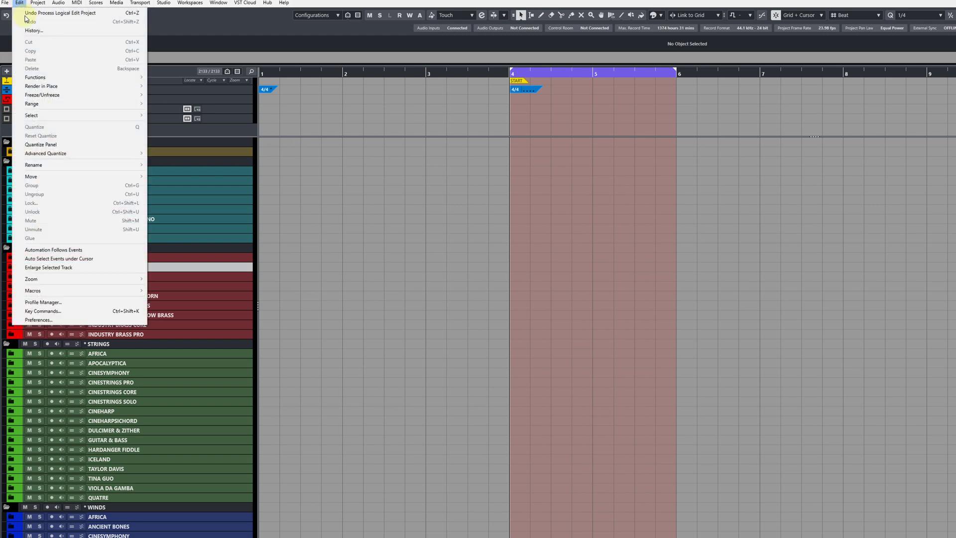
click(88, 311)
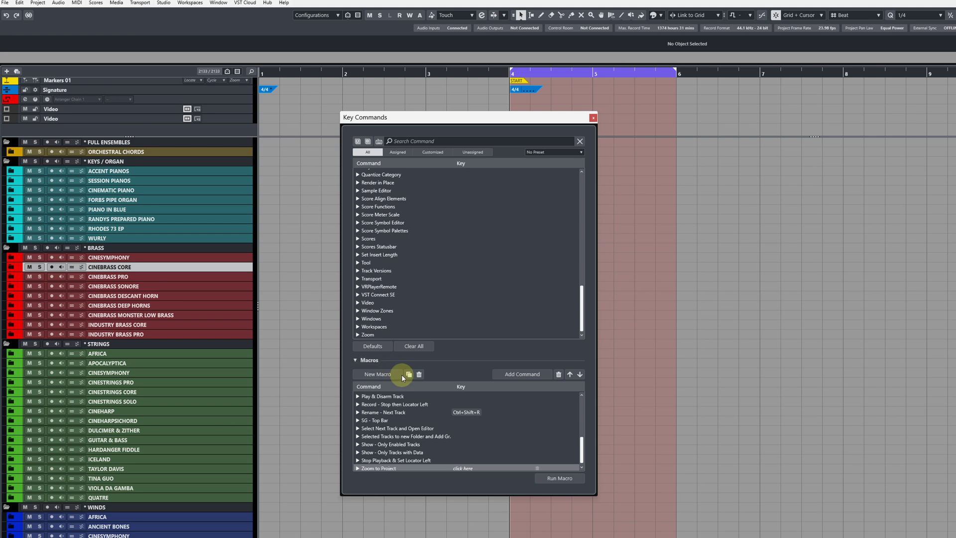
click(371, 366)
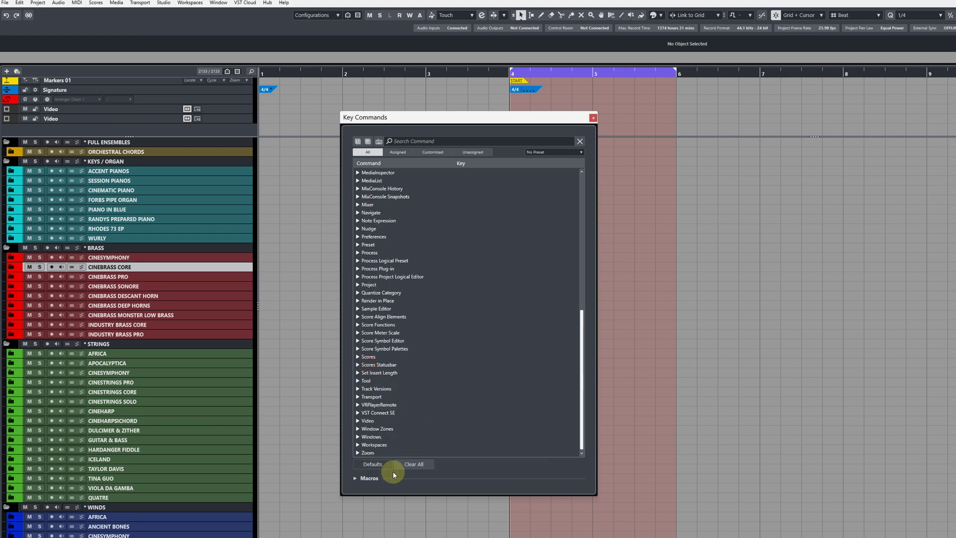
click(357, 478)
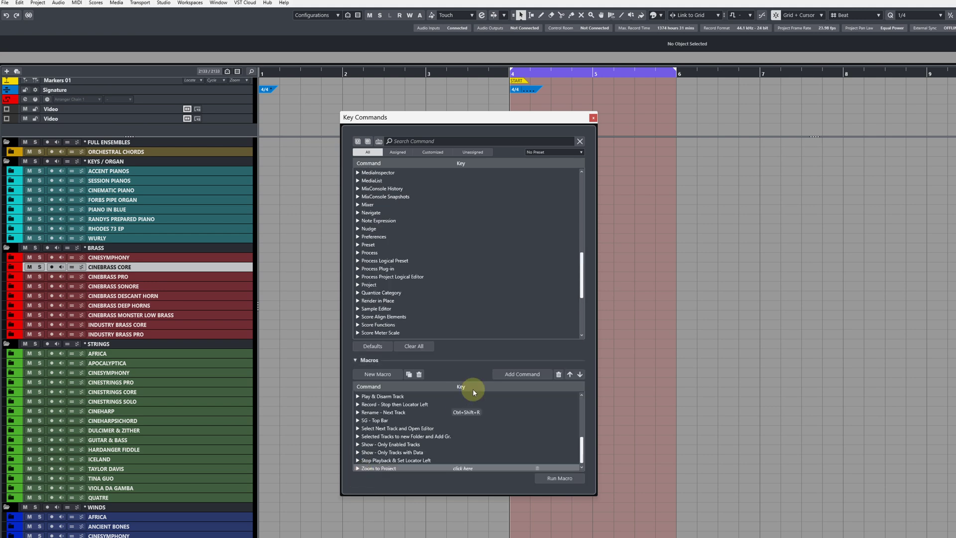
Create a new macro and name it 'YT - Close Folder View'
click(385, 375)
double_click(381, 466)
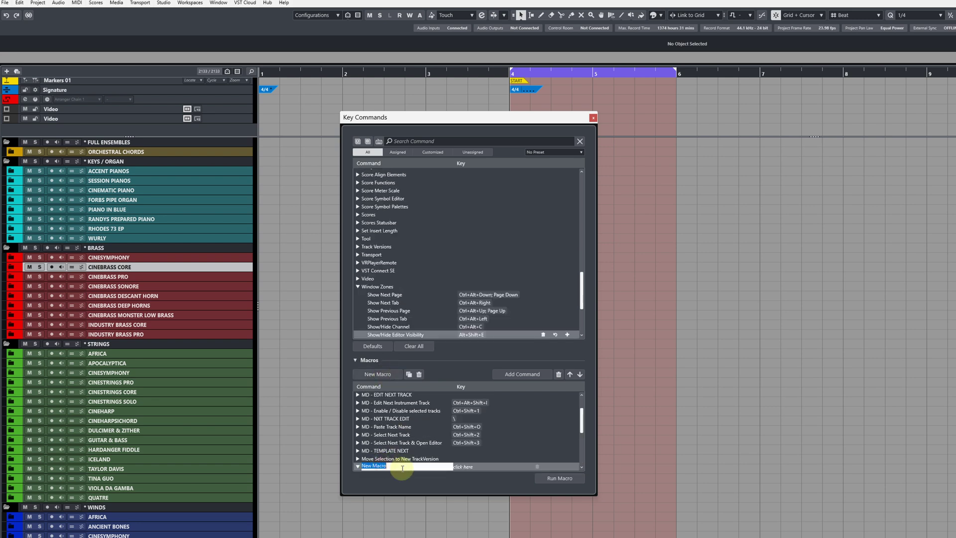
text(M)
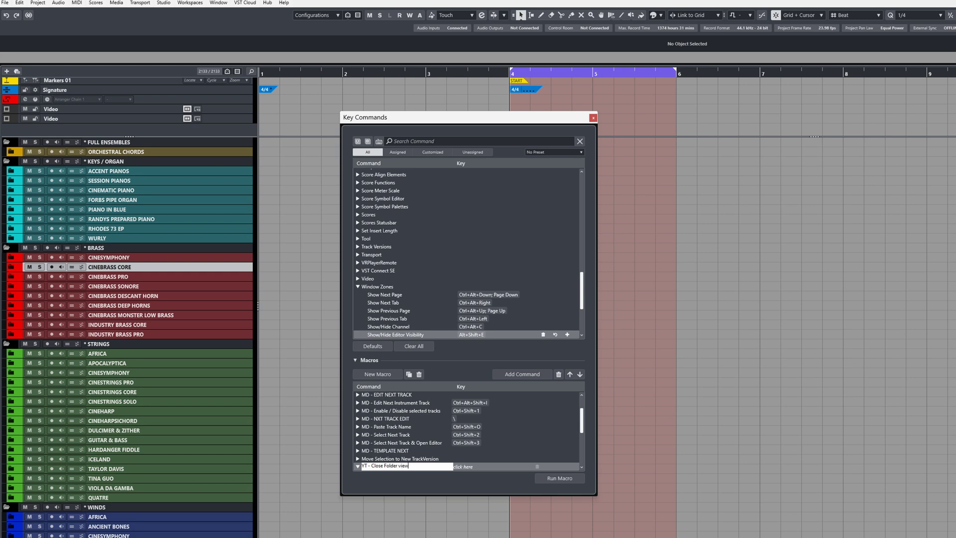
text(T - Close Folder View)
click(401, 468)
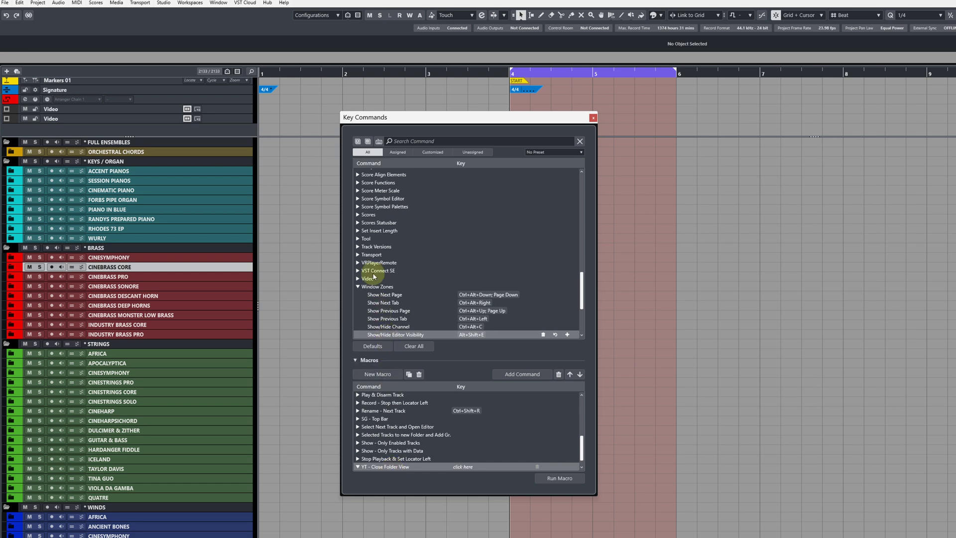
click(417, 141)
Search 'Yt -' and add the Master Folder Select and Master Folder Open presets to the macro
text(Y)
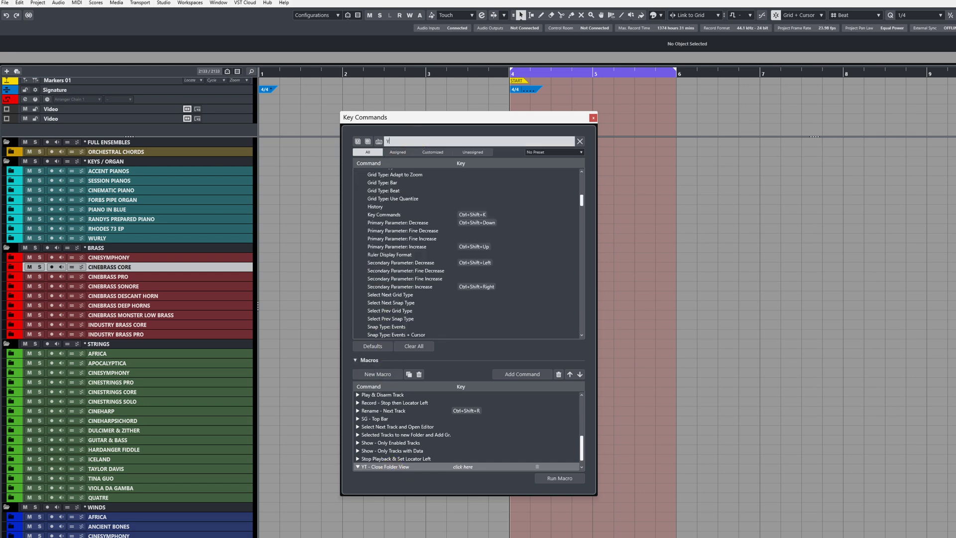
text(t -)
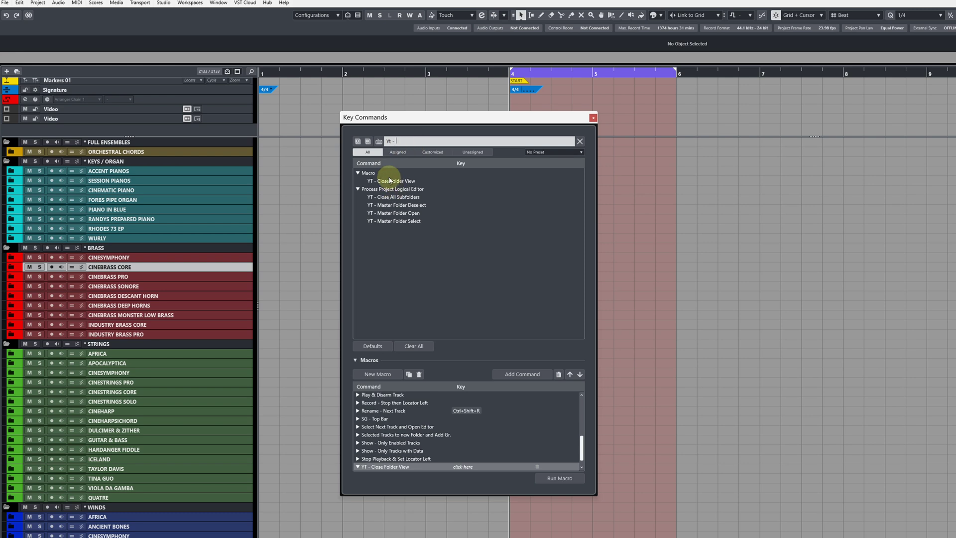
click(406, 222)
click(516, 377)
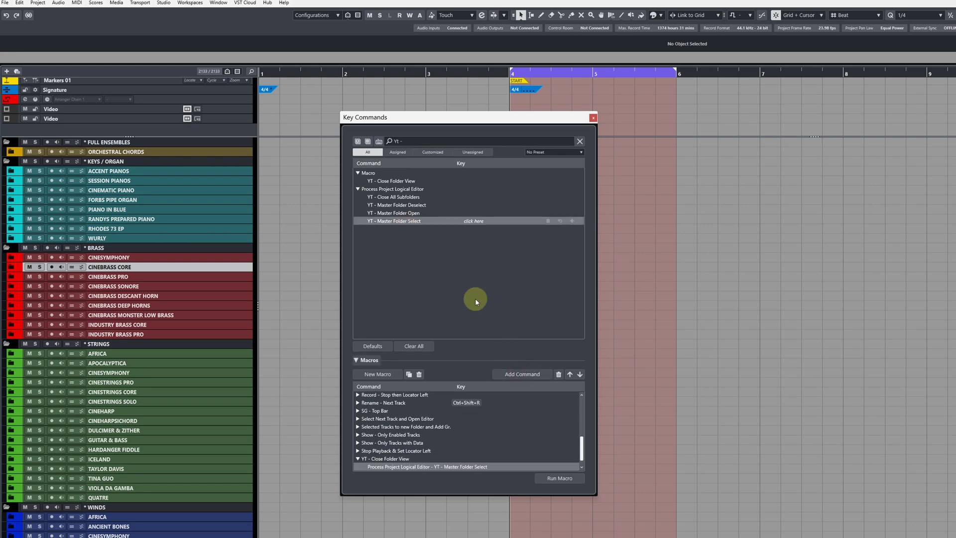
click(416, 213)
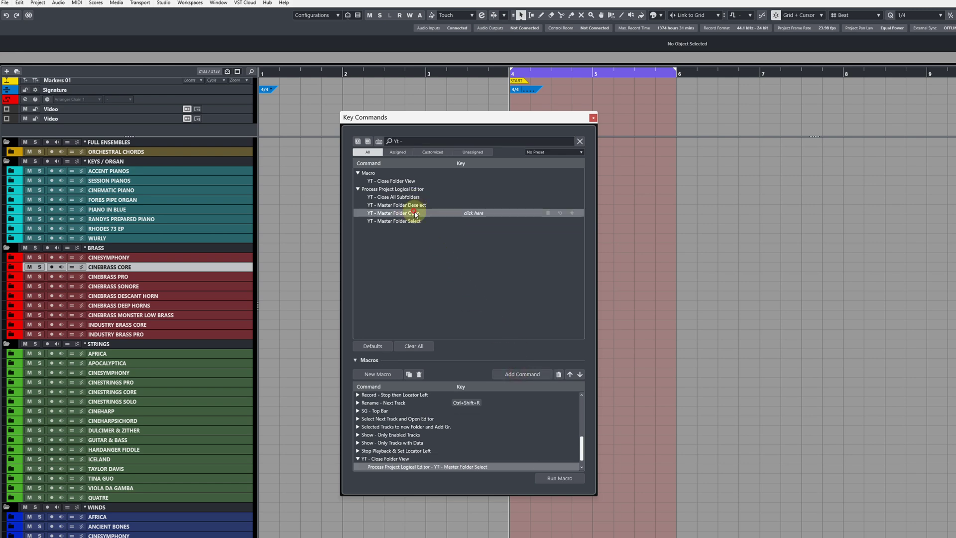
click(531, 374)
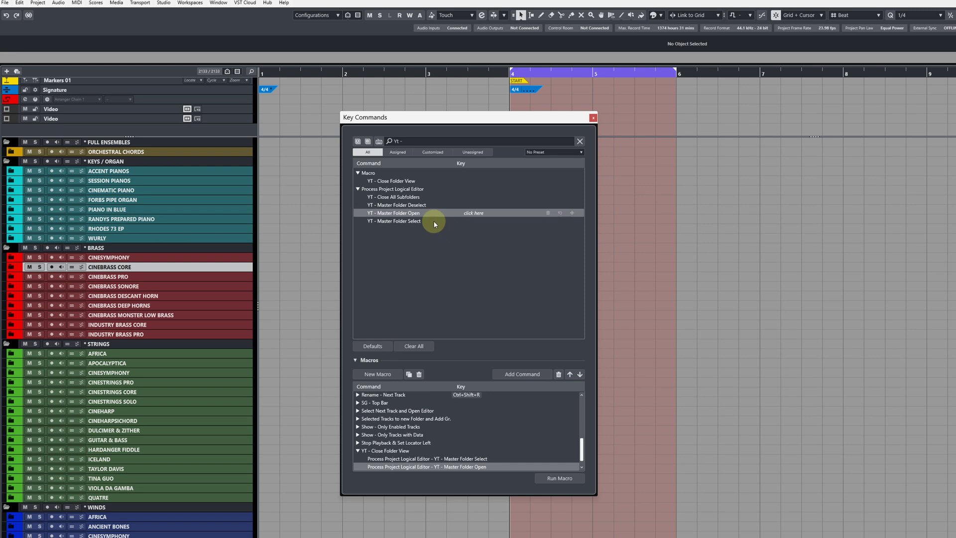
Add the Close All Subfolders and Master Folder Deselect presets to the macro
click(418, 204)
click(414, 197)
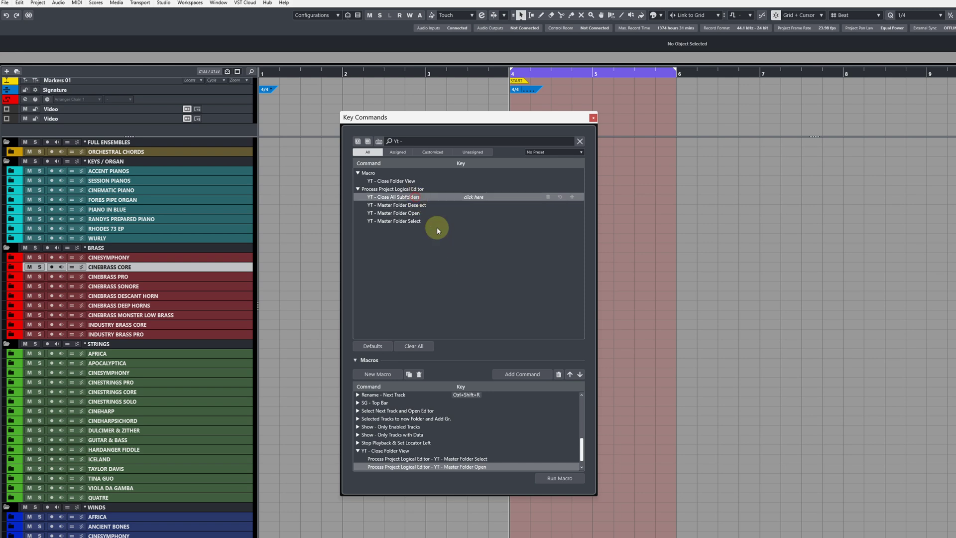
click(516, 374)
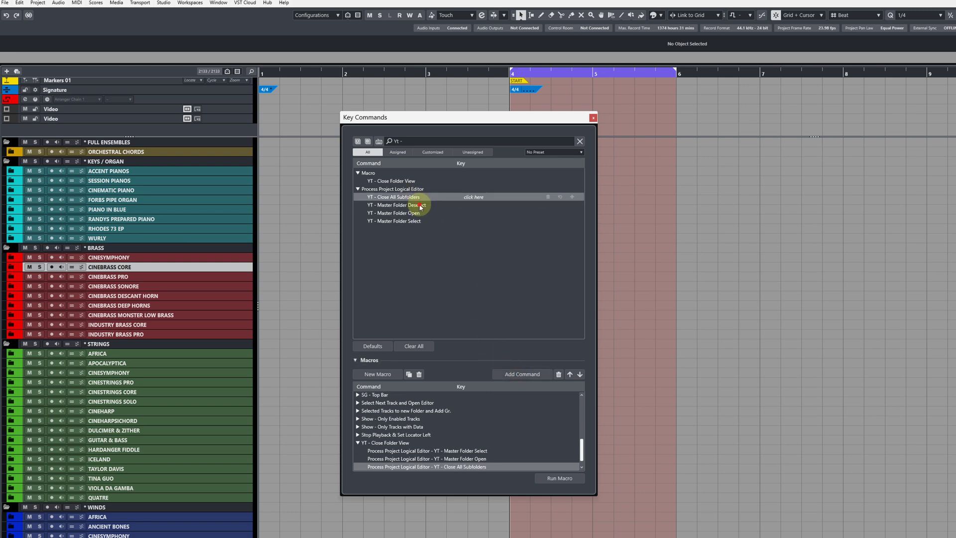
click(421, 206)
click(509, 375)
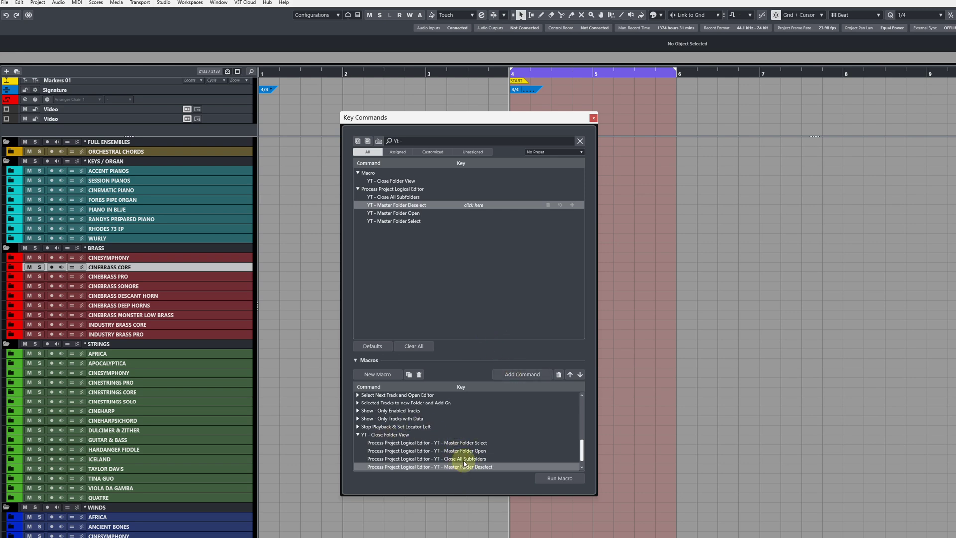
click(405, 141)
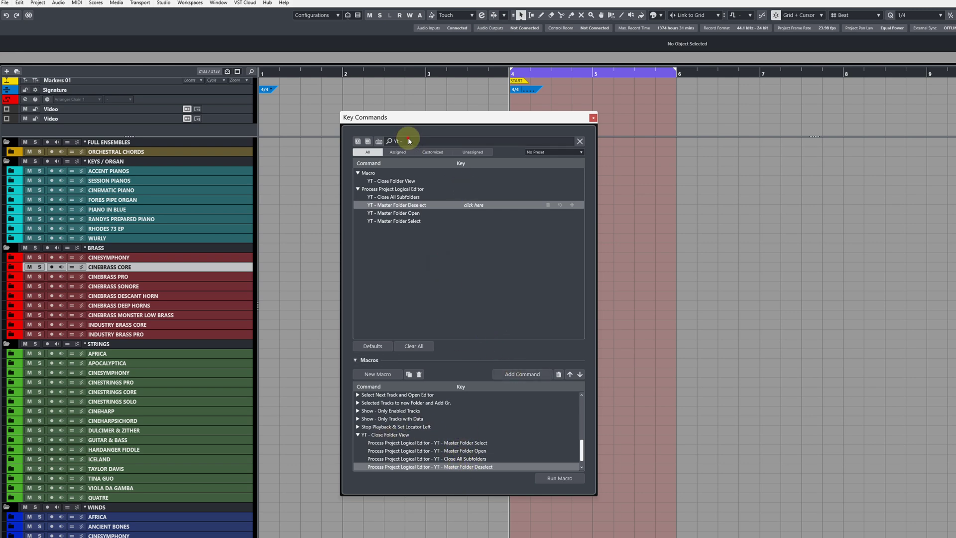
Clear the search, select the macro, and filter the command list by 'YT - close fo' to reach its Key field
key(ctrl+a)
key(BackSpace)
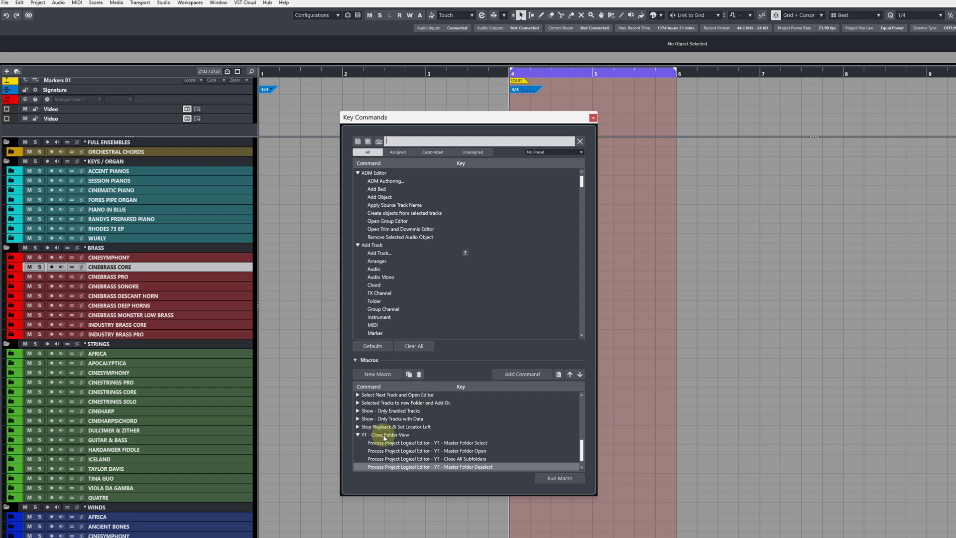
click(400, 435)
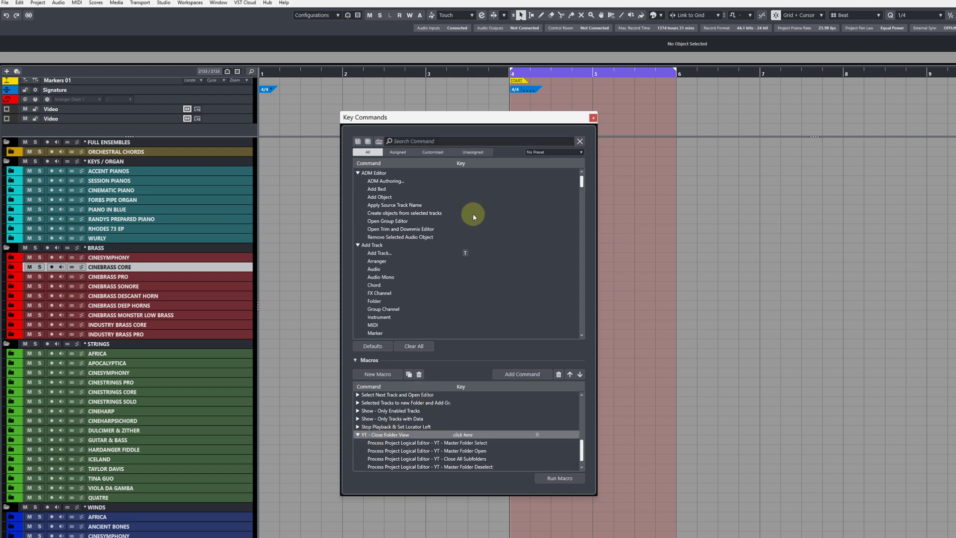
click(454, 141)
text(YT)
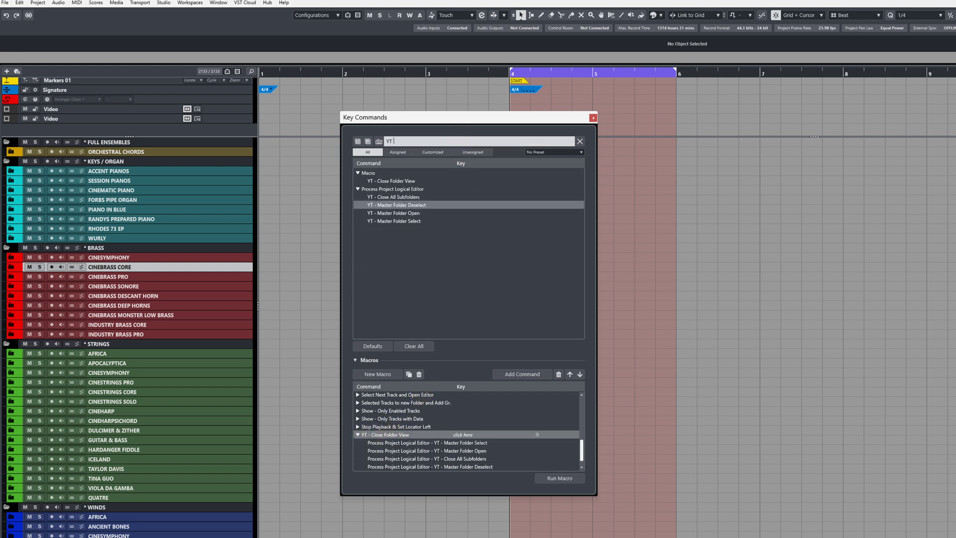
text( - close folder)
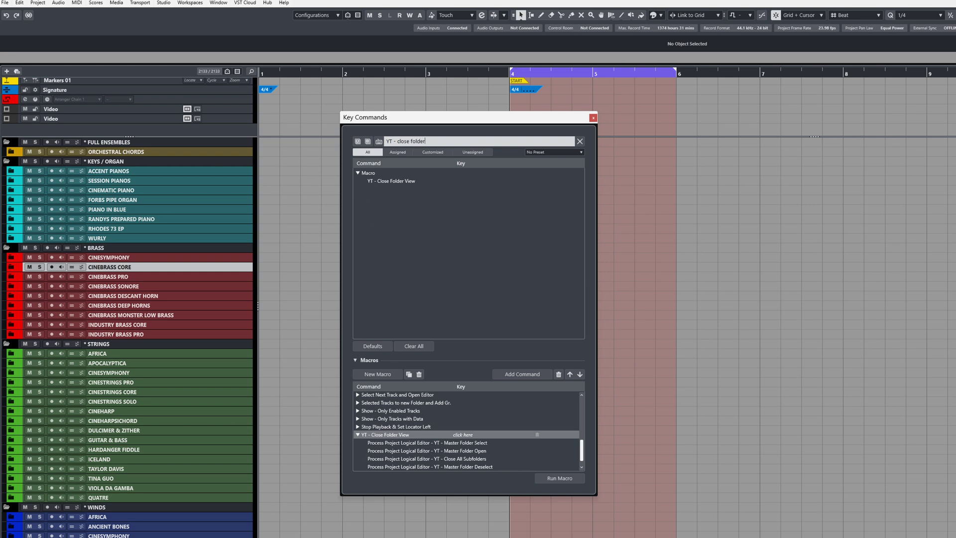
click(410, 182)
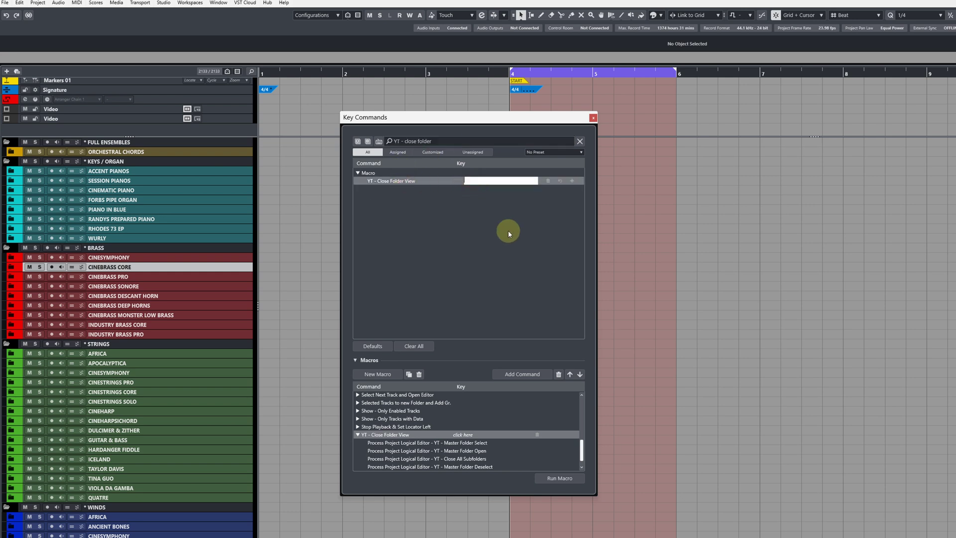
Assign Ctrl+Alt+Shift+[ as the macro's key command
key(ctrl+alt+shift+bracketleft)
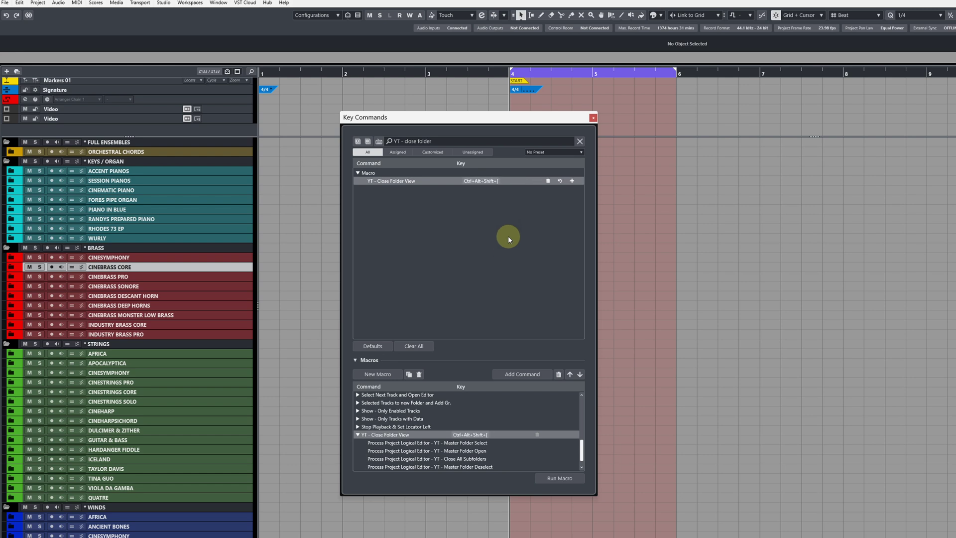